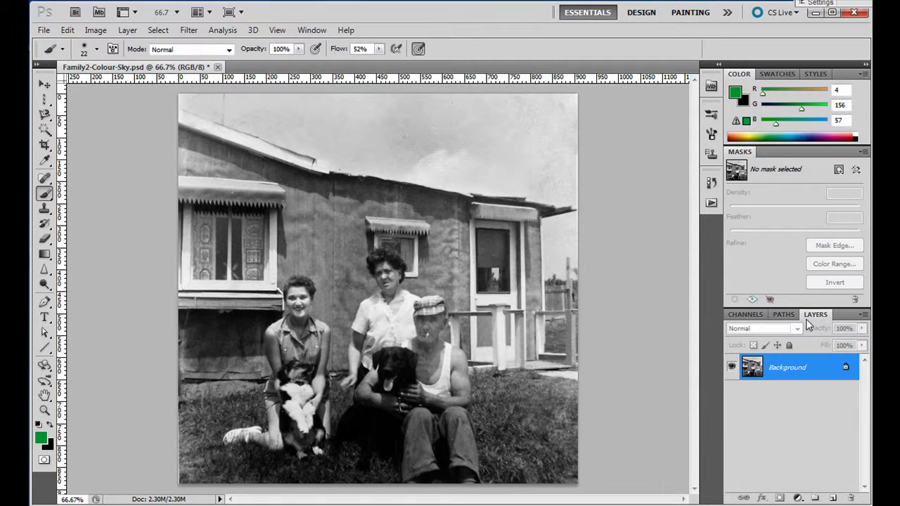
# Float the Layers panel, inspect its list of adjustment layer types, and dock it back beside Channels and Paths.
pyautogui.moveTo(817, 316); pyautogui.dragTo(531, 184)
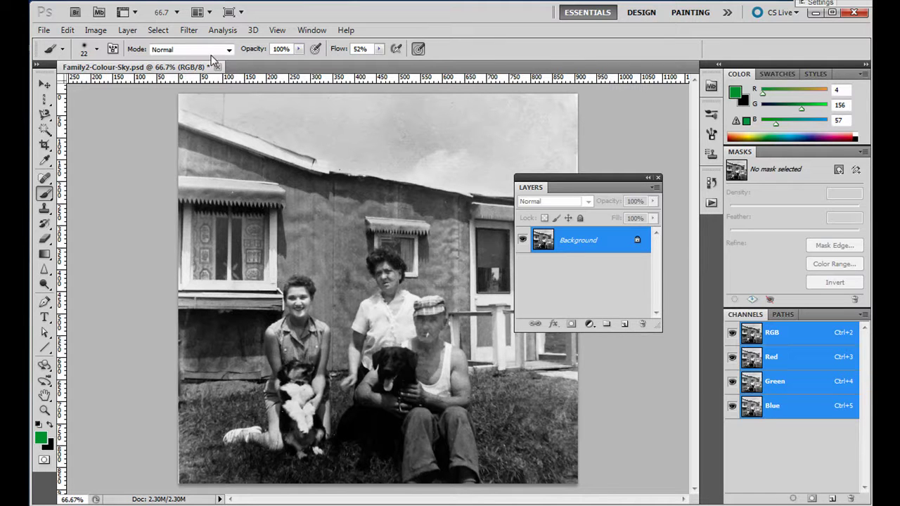
pyautogui.click(591, 327)
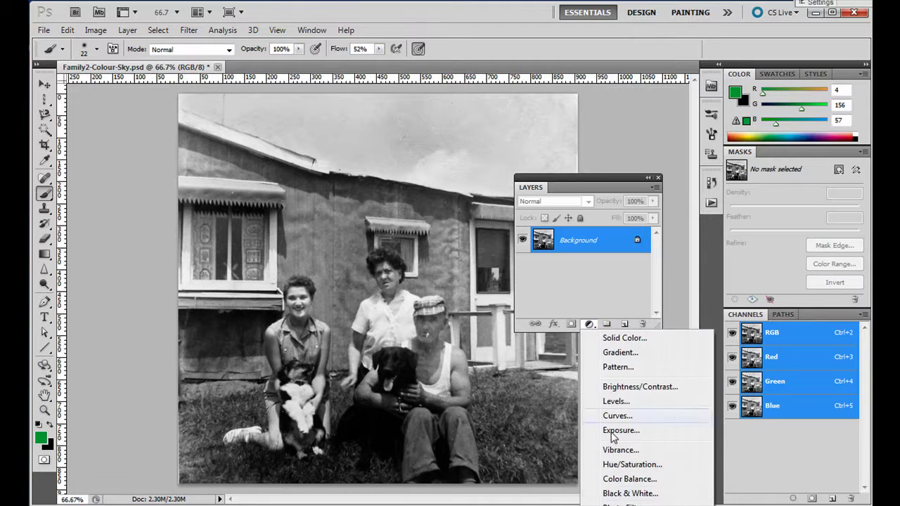
pyautogui.click(591, 180)
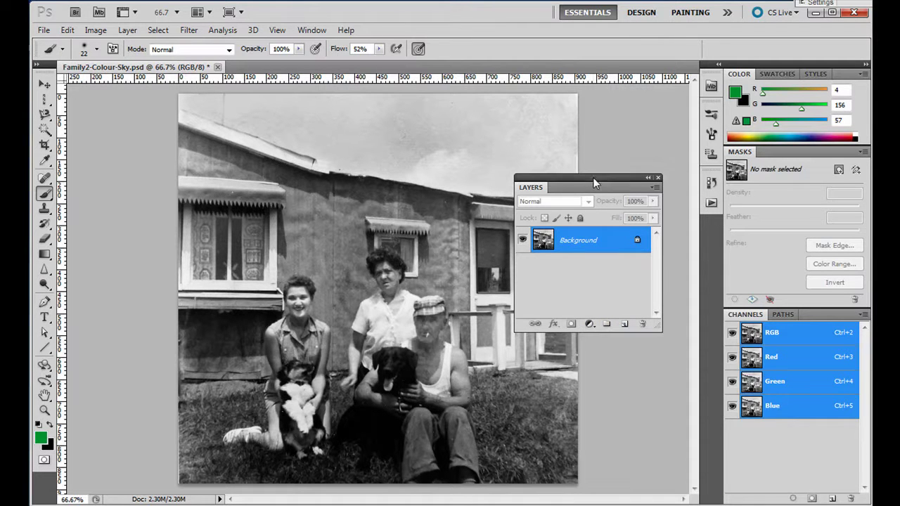
pyautogui.moveTo(587, 176); pyautogui.dragTo(544, 24)
pyautogui.click(546, 167)
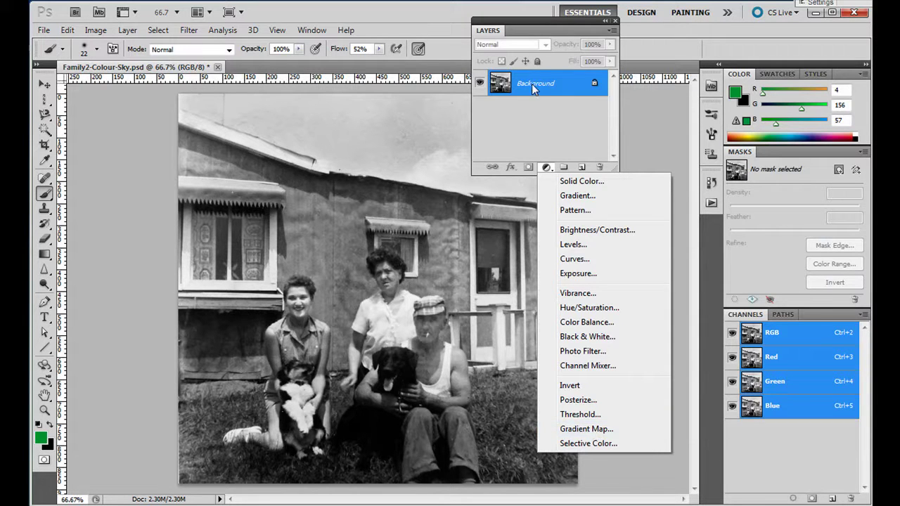
pyautogui.click(543, 31)
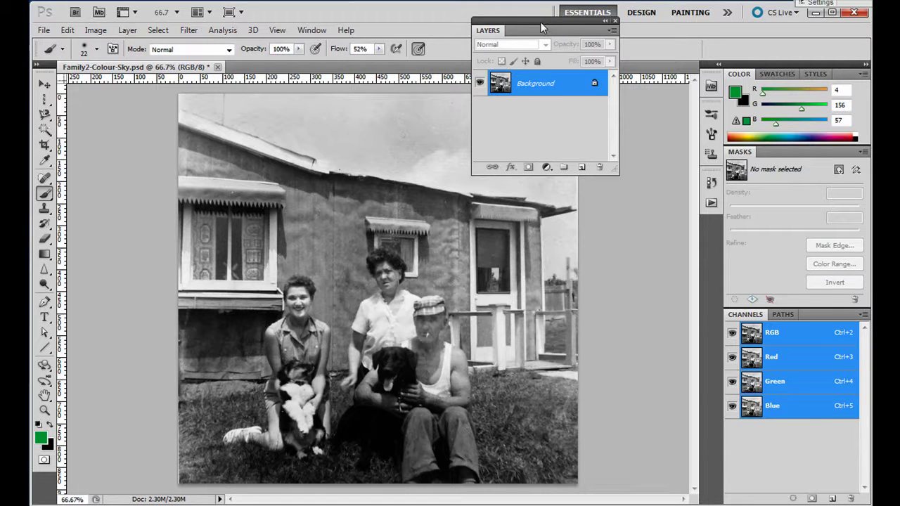
pyautogui.moveTo(541, 32); pyautogui.dragTo(465, 257)
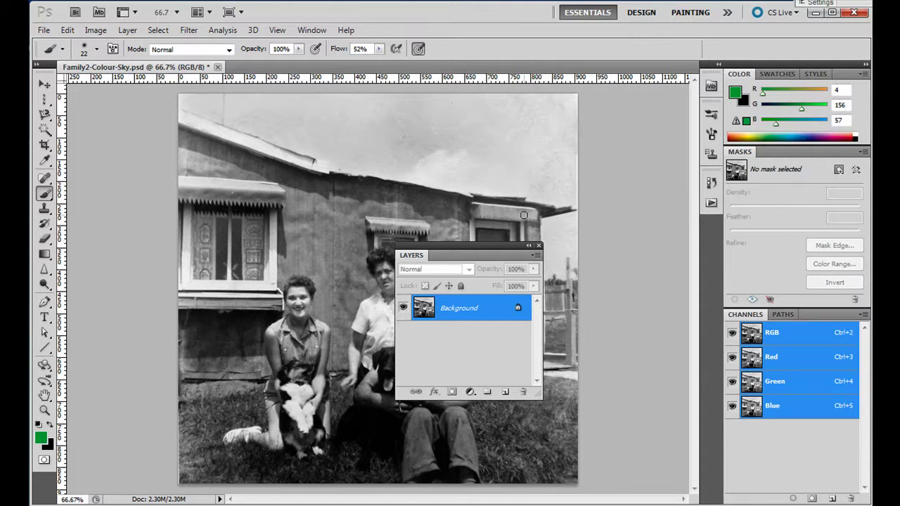
pyautogui.moveTo(493, 251); pyautogui.dragTo(816, 318)
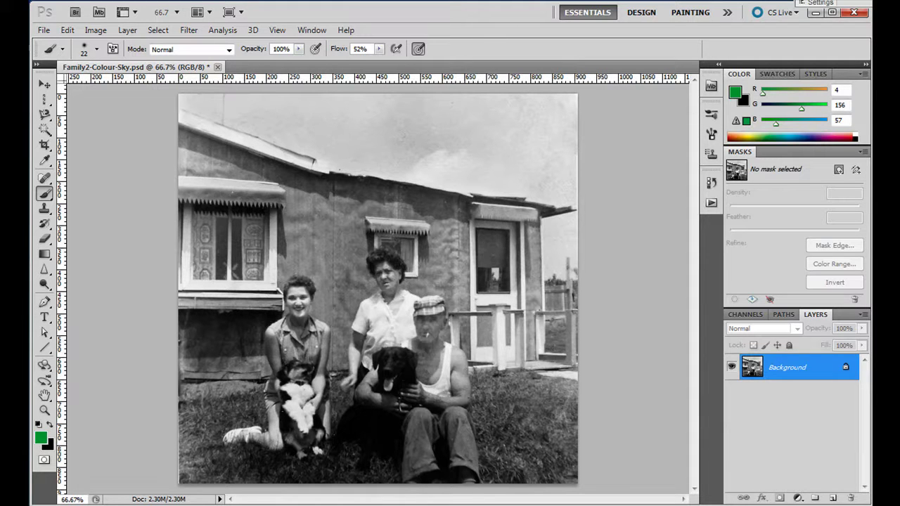
# Add a new empty layer above the Background layer.
pyautogui.click(833, 498)
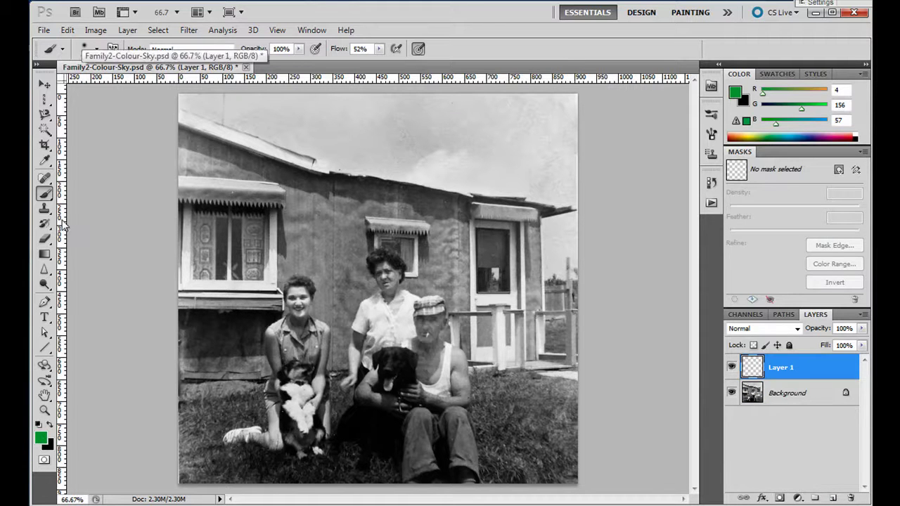
# Compare green 22 px test strokes in the sky at 0% and 100% brush hardness, and undo both strokes.
pyautogui.click(97, 49)
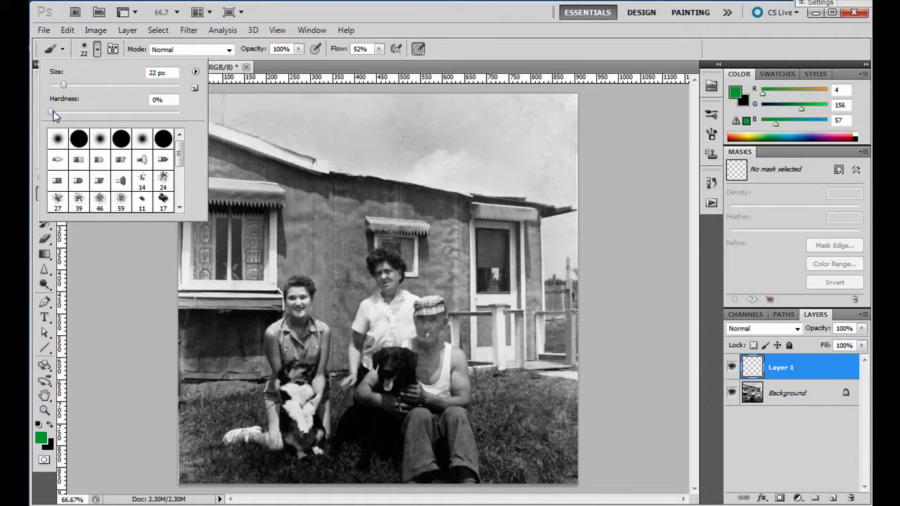
pyautogui.click(378, 127)
pyautogui.moveTo(367, 131); pyautogui.dragTo(502, 148)
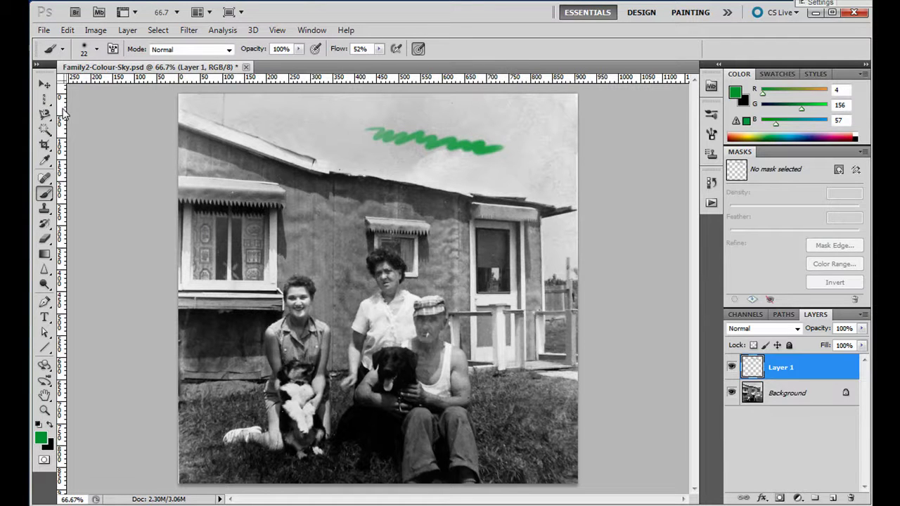
pyautogui.click(97, 49)
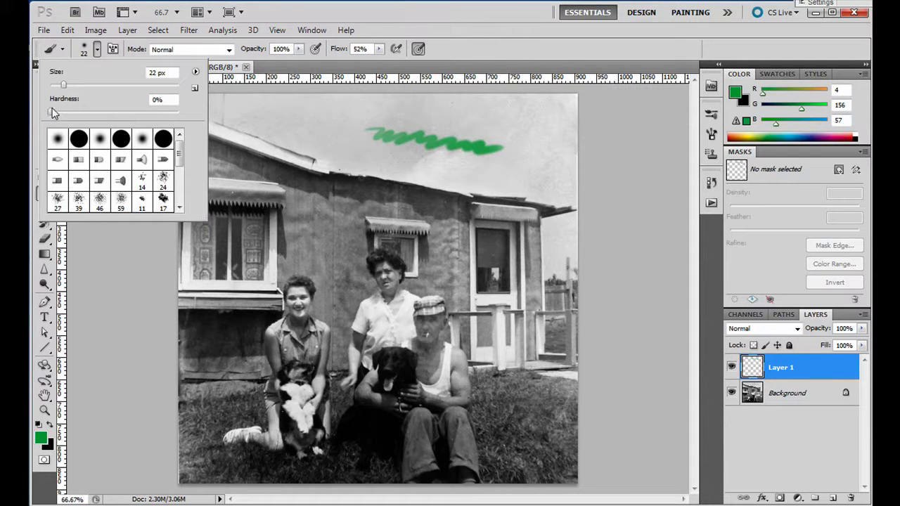
pyautogui.moveTo(51, 112); pyautogui.dragTo(204, 124)
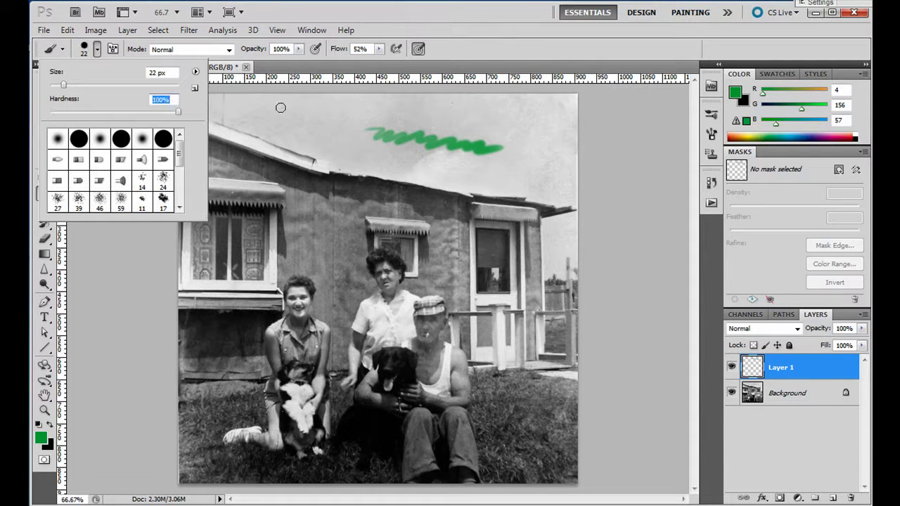
pyautogui.moveTo(270, 112); pyautogui.dragTo(389, 115)
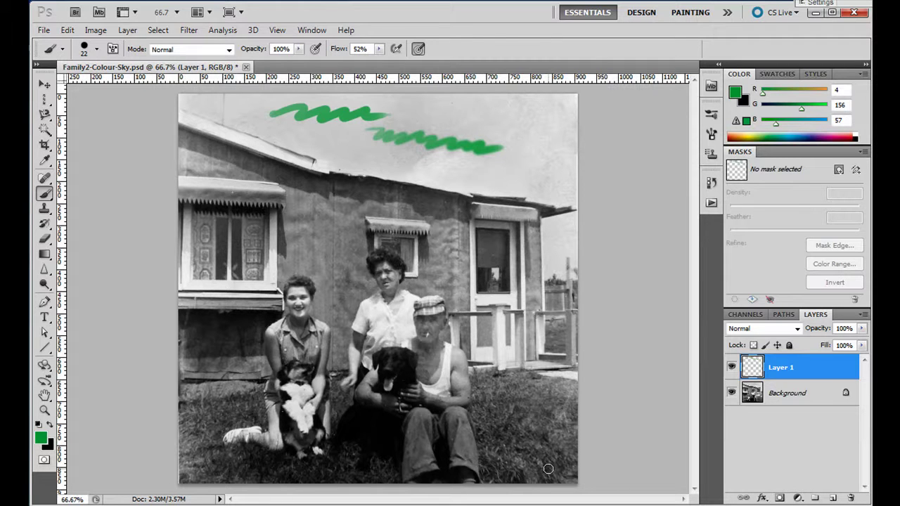
pyautogui.hotkey('ctrl', 'alt', 'z')
pyautogui.hotkey('ctrl', 'alt', 'z')
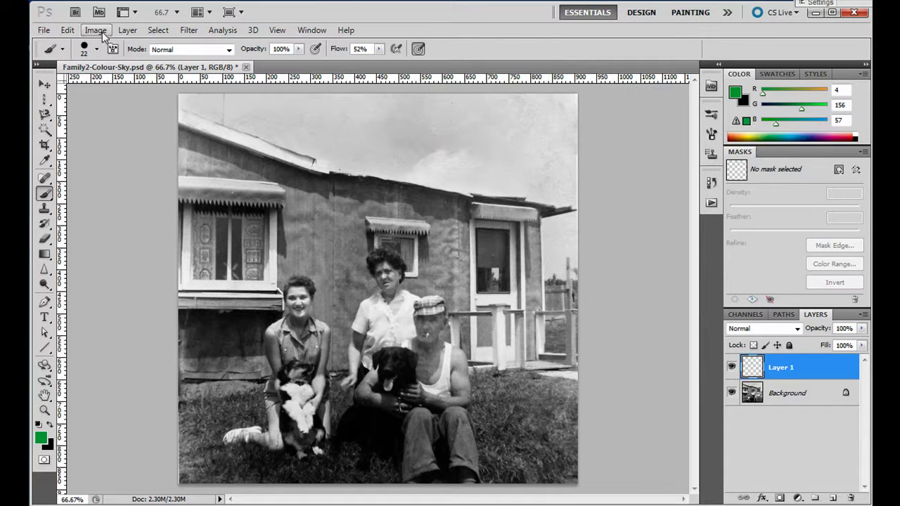
# Paint solid green over the grass beside the seated man, up to the path, using a 22 px brush at 0% hardness.
pyautogui.click(96, 49)
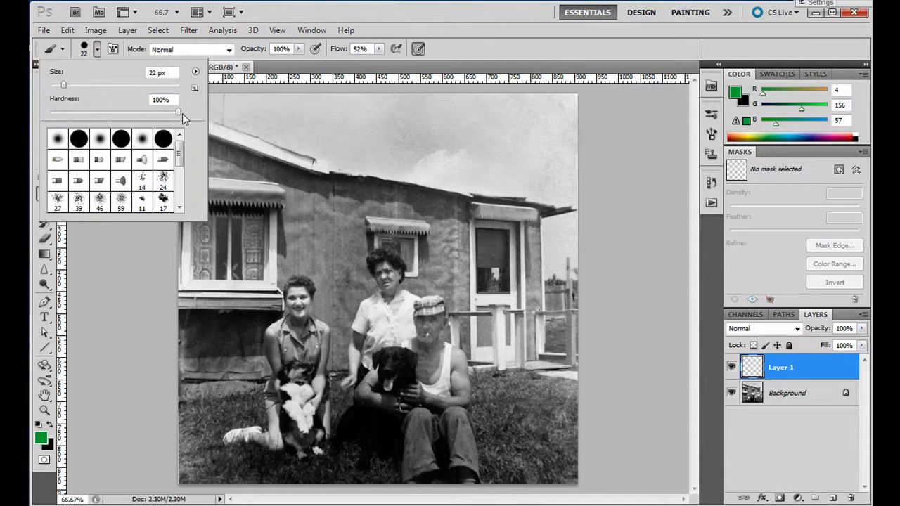
pyautogui.moveTo(177, 112); pyautogui.dragTo(47, 113)
pyautogui.press('Return')
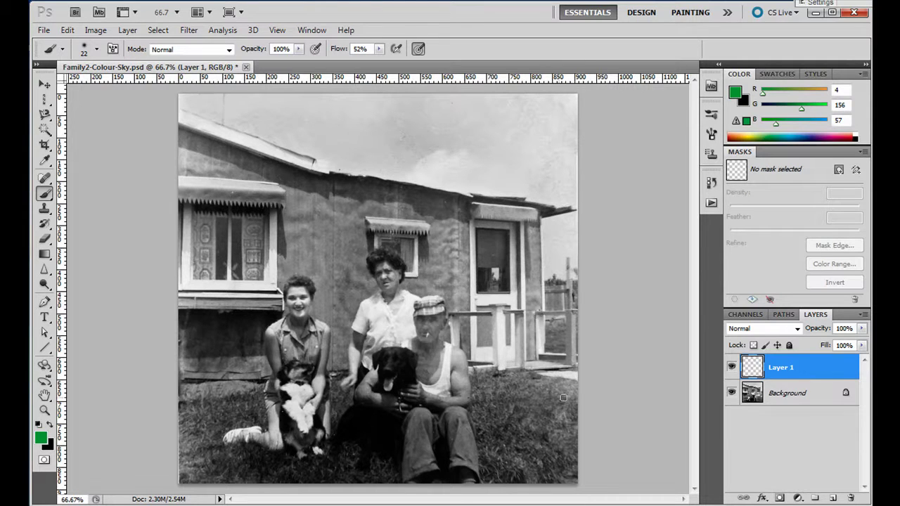
pyautogui.moveTo(574, 391)
pyautogui.mouseDown()
pyautogui.moveTo(574, 440)
pyautogui.moveTo(555, 482)
pyautogui.moveTo(549, 435)
pyautogui.moveTo(542, 486)
pyautogui.moveTo(530, 482)
pyautogui.moveTo(525, 434)
pyautogui.moveTo(516, 449)
pyautogui.moveTo(514, 432)
pyautogui.moveTo(501, 486)
pyautogui.moveTo(491, 430)
pyautogui.moveTo(491, 464)
pyautogui.mouseUp()
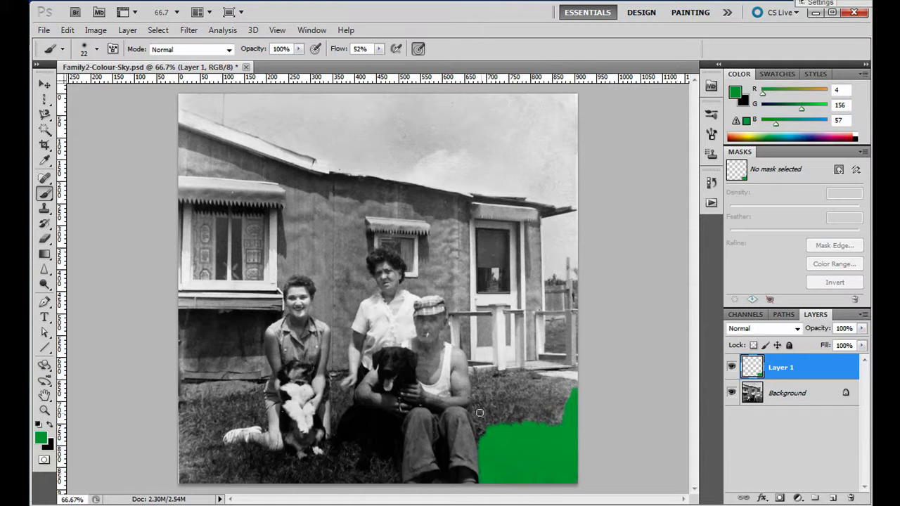
pyautogui.moveTo(475, 410)
pyautogui.mouseDown()
pyautogui.moveTo(481, 436)
pyautogui.moveTo(473, 415)
pyautogui.moveTo(476, 425)
pyautogui.mouseUp()
pyautogui.moveTo(575, 388)
pyautogui.mouseDown()
pyautogui.moveTo(517, 374)
pyautogui.moveTo(474, 377)
pyautogui.moveTo(470, 405)
pyautogui.moveTo(487, 423)
pyautogui.moveTo(512, 398)
pyautogui.moveTo(523, 448)
pyautogui.moveTo(569, 404)
pyautogui.moveTo(554, 433)
pyautogui.moveTo(553, 397)
pyautogui.moveTo(541, 395)
pyautogui.moveTo(553, 392)
pyautogui.moveTo(534, 387)
pyautogui.moveTo(497, 402)
pyautogui.moveTo(579, 407)
pyautogui.moveTo(534, 435)
pyautogui.mouseUp()
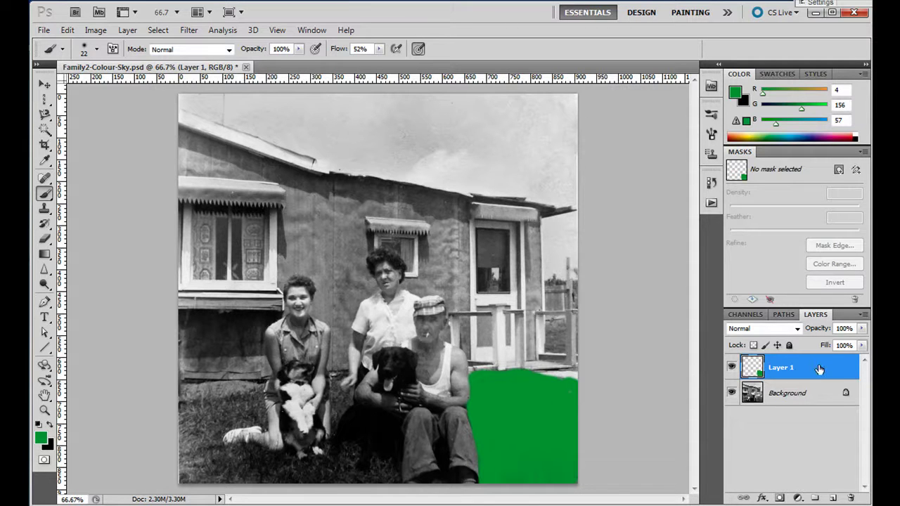
# Set Layer 1's blend mode to Color and paint the grass around the kneeling woman green.
pyautogui.click(797, 330)
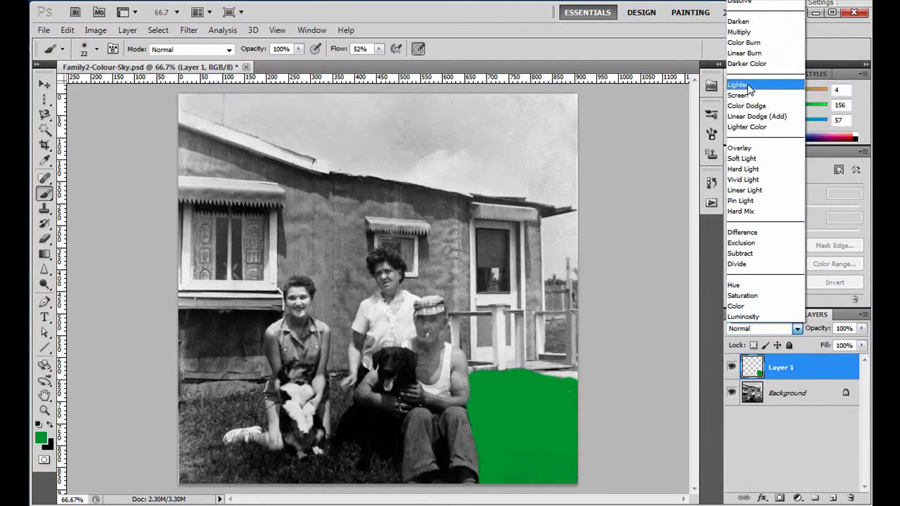
pyautogui.click(743, 307)
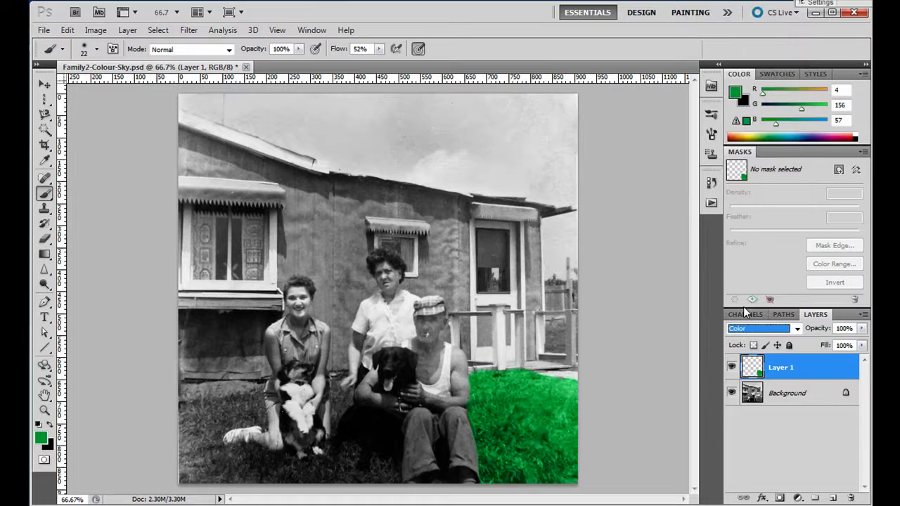
pyautogui.click(555, 380)
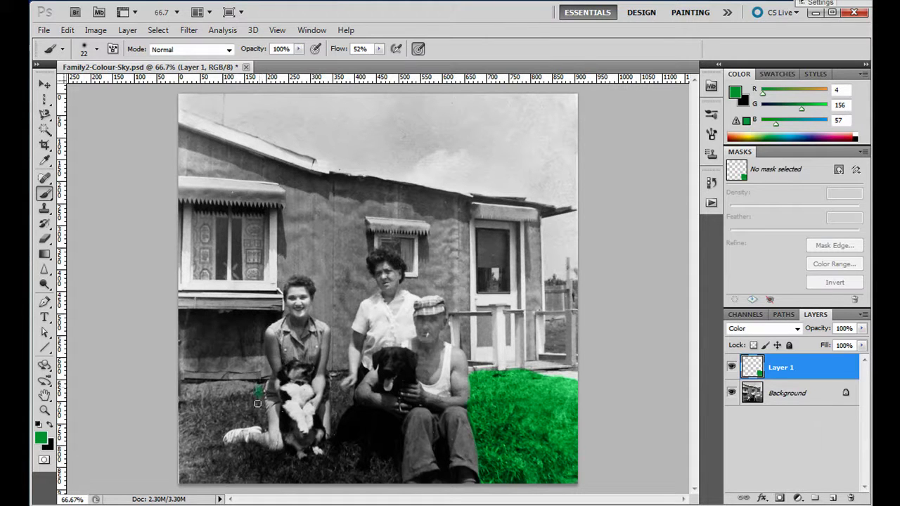
pyautogui.moveTo(258, 403)
pyautogui.mouseDown()
pyautogui.moveTo(262, 428)
pyautogui.moveTo(251, 400)
pyautogui.moveTo(183, 411)
pyautogui.moveTo(180, 482)
pyautogui.moveTo(227, 421)
pyautogui.moveTo(217, 426)
pyautogui.moveTo(247, 415)
pyautogui.moveTo(225, 426)
pyautogui.moveTo(243, 409)
pyautogui.mouseUp()
pyautogui.moveTo(284, 475); pyautogui.dragTo(283, 456)
pyautogui.moveTo(336, 417); pyautogui.dragTo(336, 444)
# Add a Levels adjustment layer directly above the Background, with the midtone level at 3.41 and the white input level at 249.
pyautogui.click(815, 402)
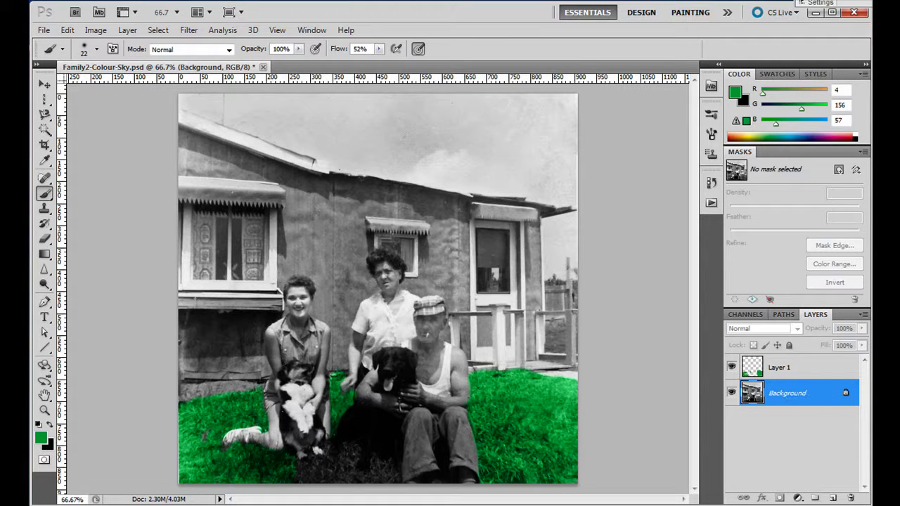
pyautogui.click(799, 498)
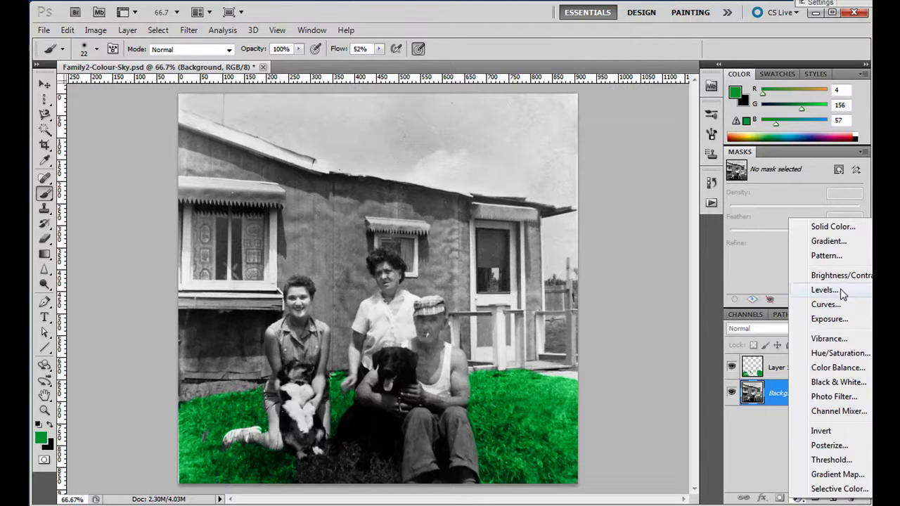
pyautogui.click(822, 290)
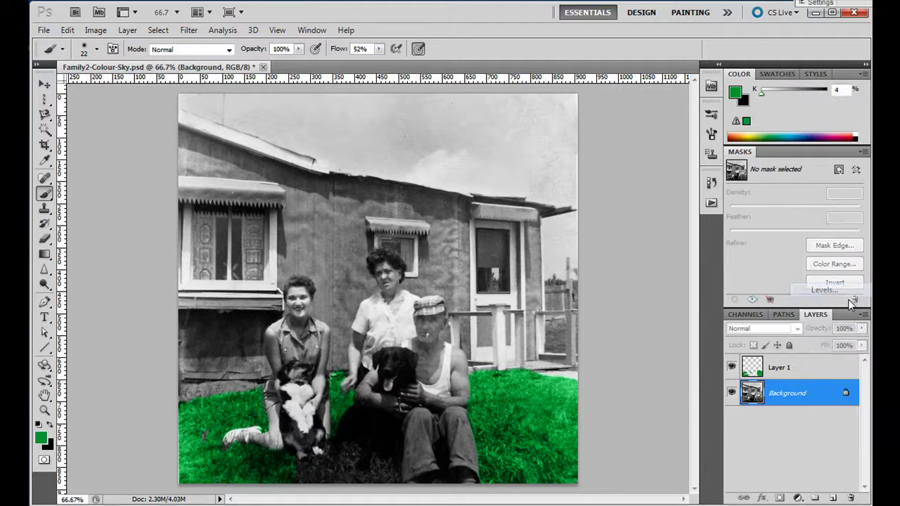
pyautogui.moveTo(765, 280); pyautogui.dragTo(624, 151)
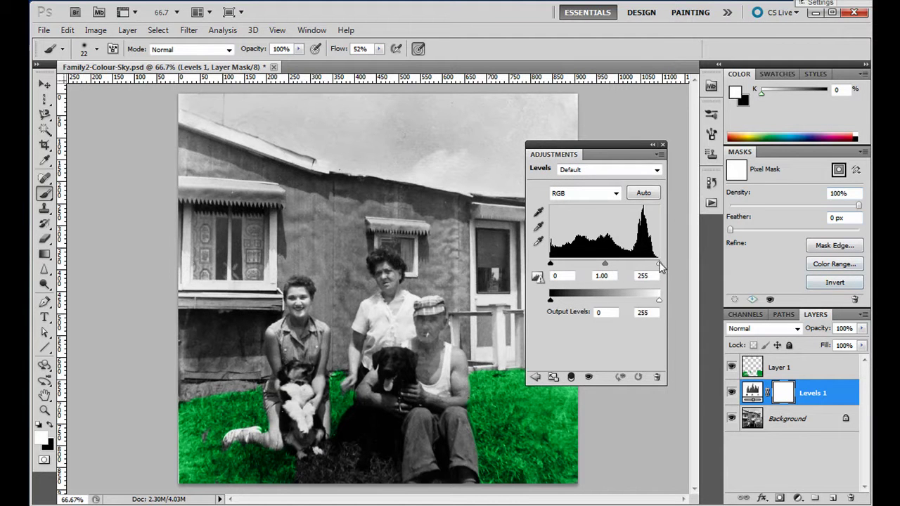
pyautogui.moveTo(659, 266); pyautogui.dragTo(628, 263)
pyautogui.moveTo(552, 265)
pyautogui.mouseDown()
pyautogui.moveTo(583, 268)
pyautogui.moveTo(540, 271)
pyautogui.moveTo(595, 264)
pyautogui.moveTo(545, 268)
pyautogui.mouseUp()
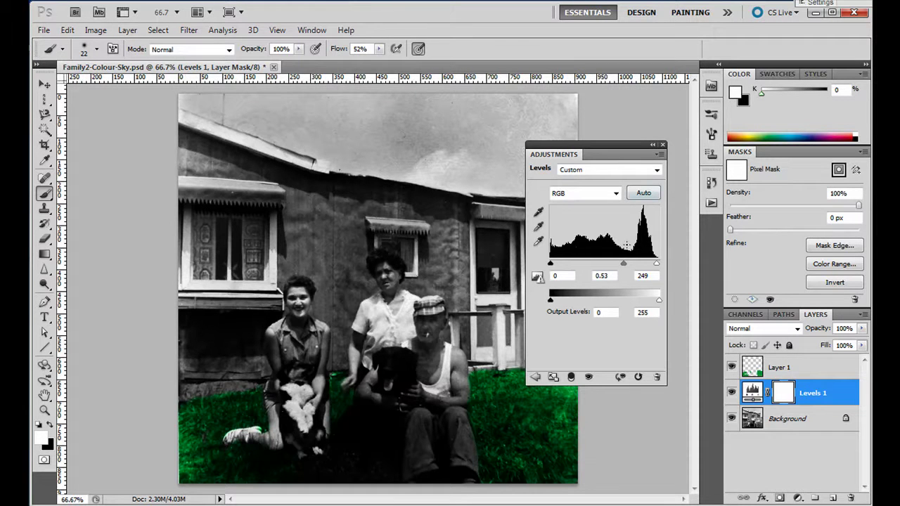
pyautogui.moveTo(624, 266); pyautogui.dragTo(561, 276)
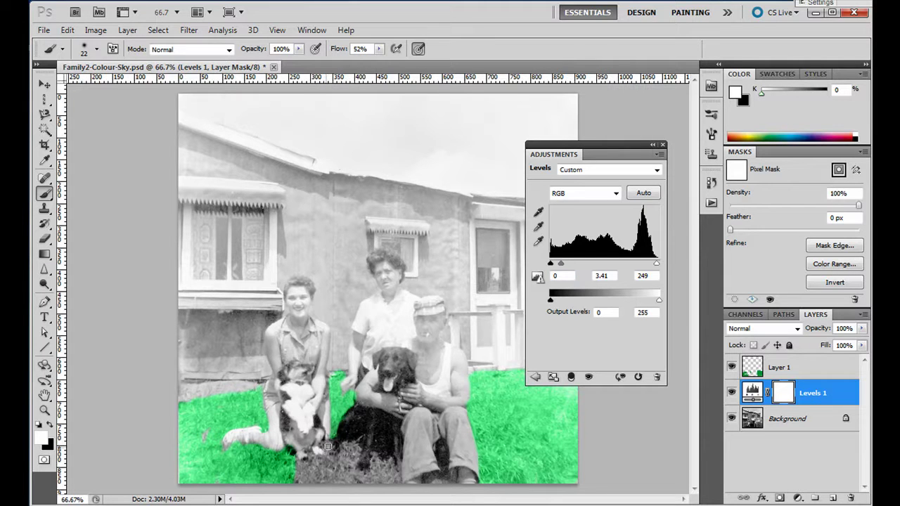
# Paint the remaining shaded grass around the dogs green on Layer 1 and hide the Levels adjustment layer.
pyautogui.click(824, 371)
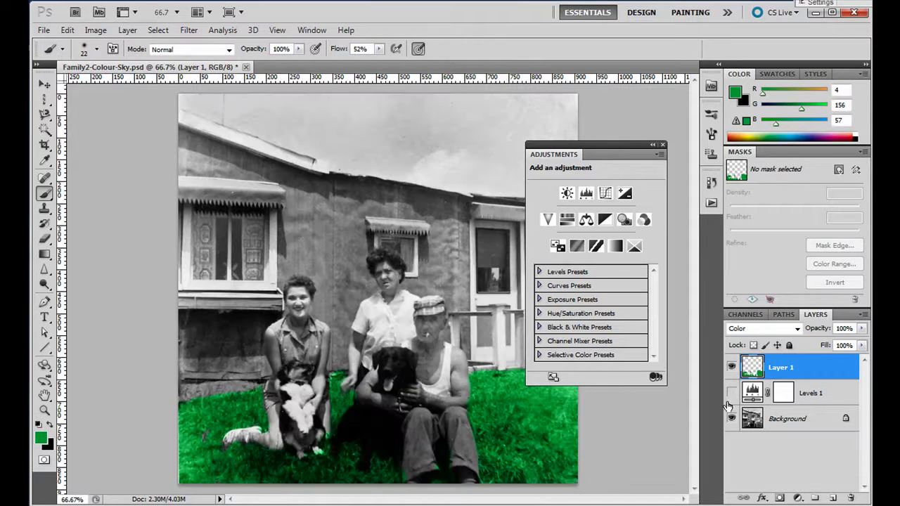
pyautogui.click(732, 394)
# Erase the green spill along the kneeling woman's shoe and leg on Layer 1, using a softened 4 px eraser.
pyautogui.click(44, 411)
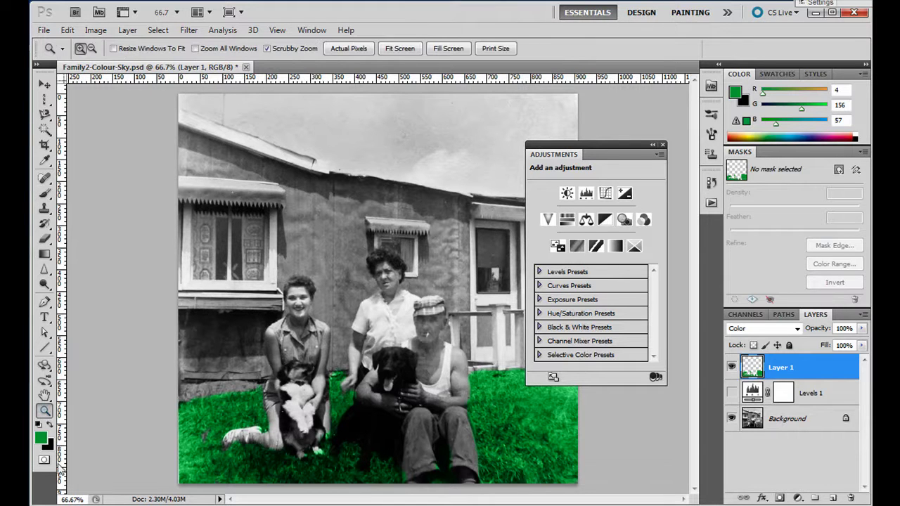
pyautogui.moveTo(261, 430); pyautogui.dragTo(700, 351)
pyautogui.scroll(-3, 695, 425)
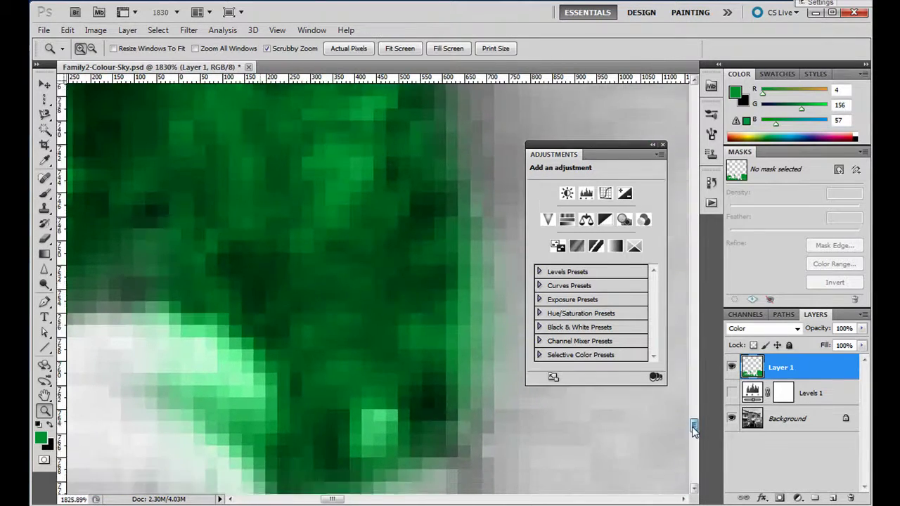
pyautogui.click(45, 239)
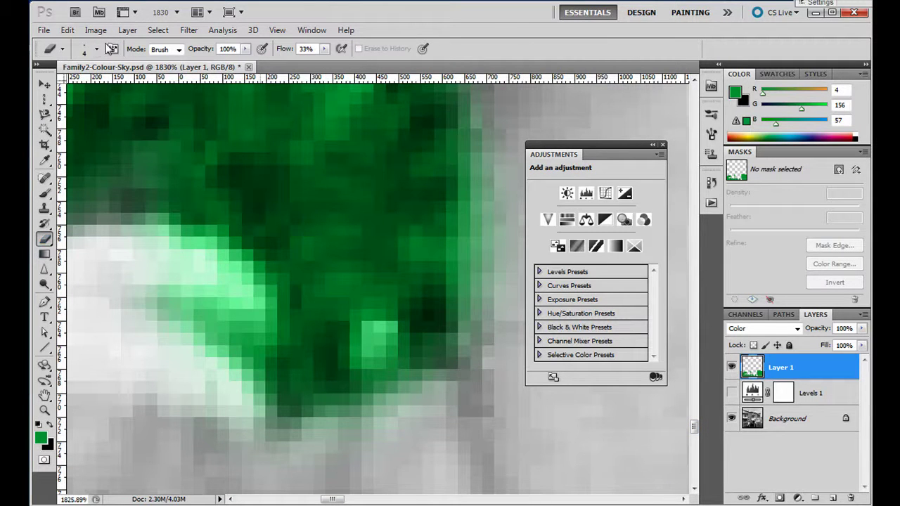
pyautogui.click(97, 48)
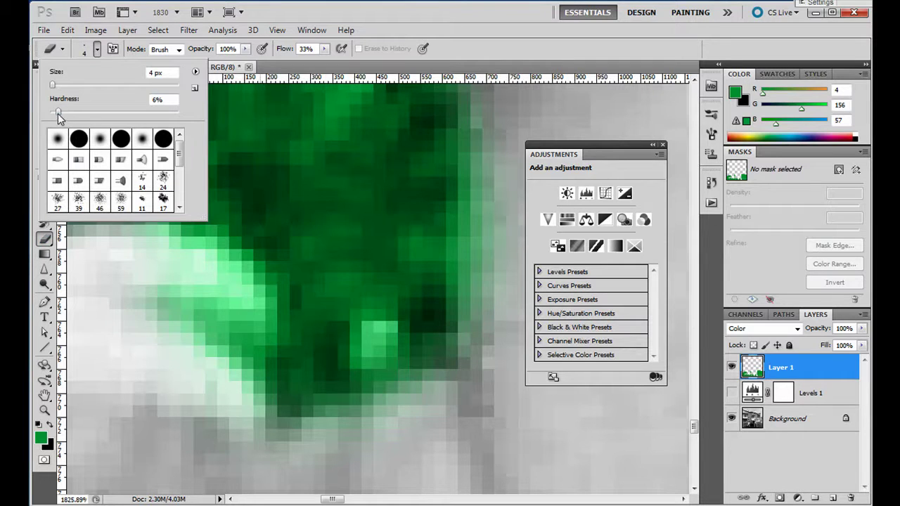
pyautogui.moveTo(58, 112); pyautogui.dragTo(54, 112)
pyautogui.moveTo(235, 321)
pyautogui.mouseDown()
pyautogui.moveTo(246, 296)
pyautogui.moveTo(256, 313)
pyautogui.moveTo(201, 259)
pyautogui.moveTo(250, 292)
pyautogui.moveTo(207, 329)
pyautogui.moveTo(176, 335)
pyautogui.moveTo(211, 308)
pyautogui.moveTo(205, 286)
pyautogui.moveTo(246, 319)
pyautogui.moveTo(256, 408)
pyautogui.mouseUp()
pyautogui.moveTo(198, 280)
pyautogui.mouseDown()
pyautogui.moveTo(173, 245)
pyautogui.moveTo(150, 241)
pyautogui.mouseUp()
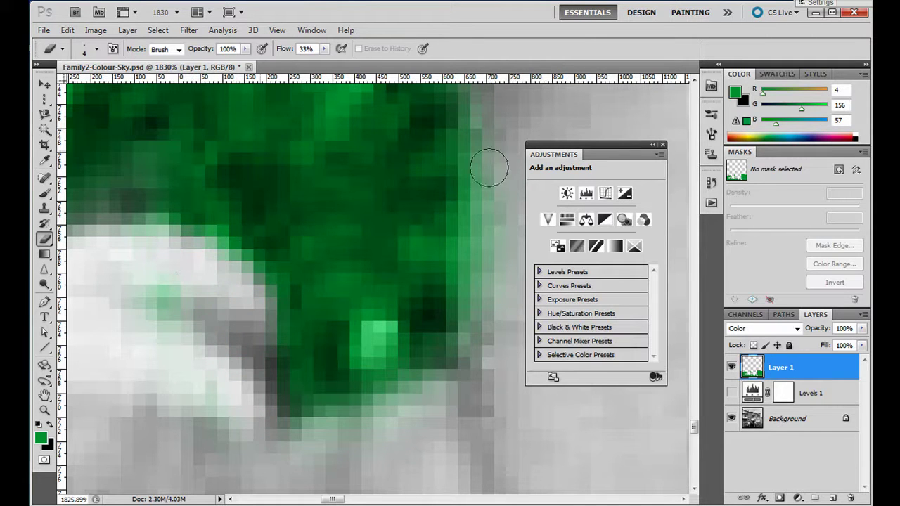
pyautogui.moveTo(479, 279)
pyautogui.mouseDown()
pyautogui.moveTo(483, 217)
pyautogui.moveTo(468, 361)
pyautogui.moveTo(486, 246)
pyautogui.moveTo(474, 410)
pyautogui.moveTo(420, 420)
pyautogui.mouseUp()
pyautogui.doubleClick(44, 396)
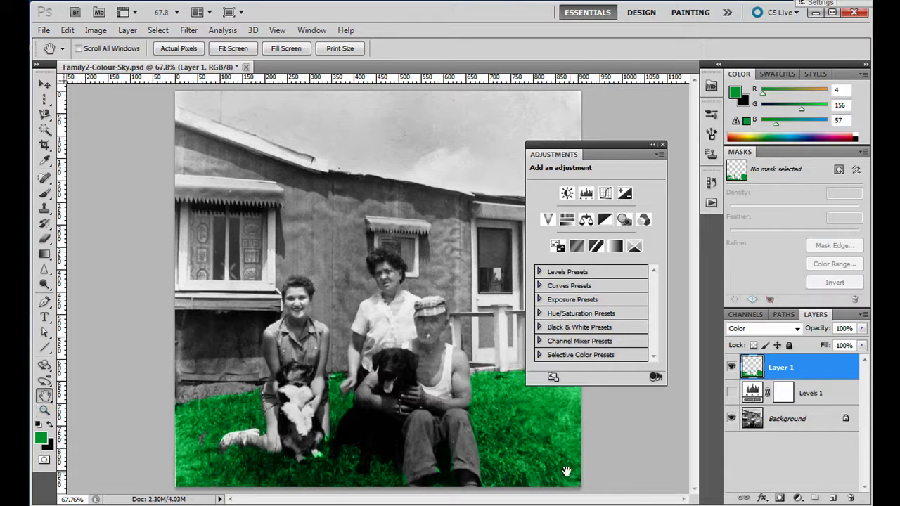
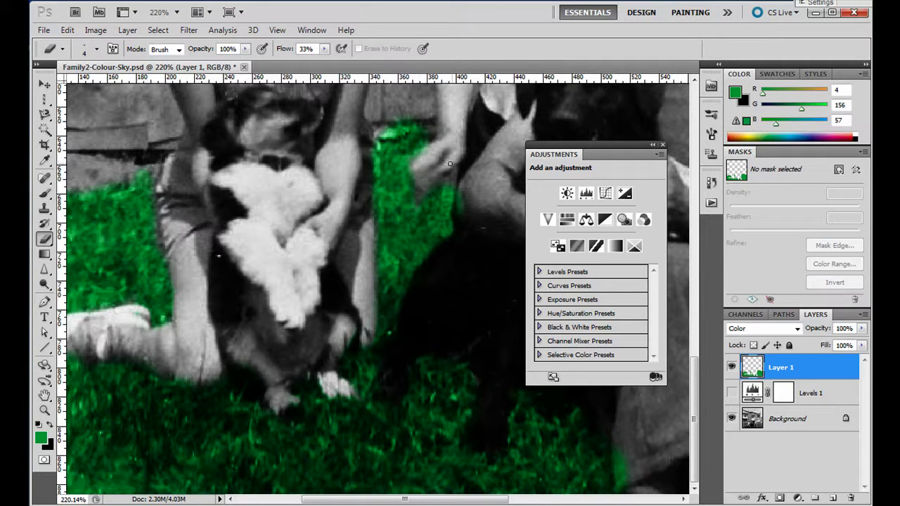
# Erase the green spill from the cuffs and edges of the seated man's trousers on Layer 1 with the 4 px eraser.
pyautogui.moveTo(492, 345); pyautogui.dragTo(221, 391)
pyautogui.moveTo(370, 324); pyautogui.dragTo(289, 311)
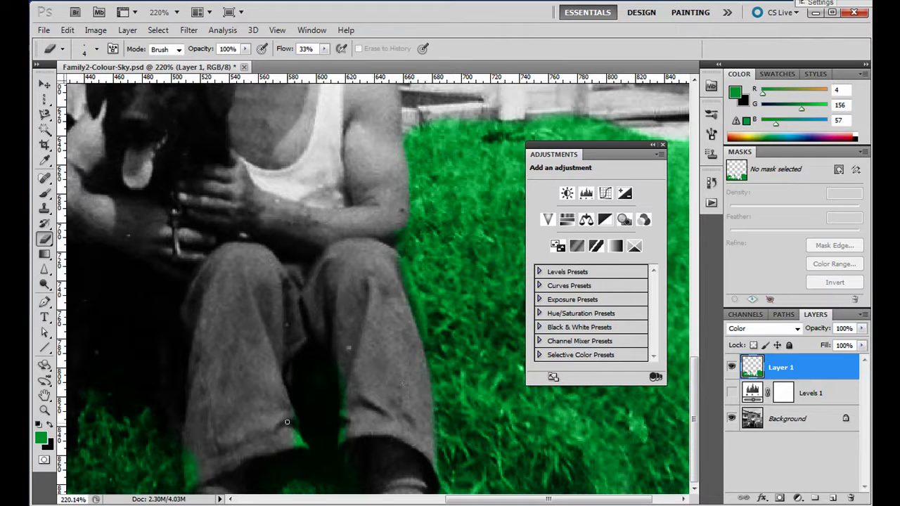
pyautogui.click(303, 448)
pyautogui.moveTo(427, 408); pyautogui.dragTo(351, 415)
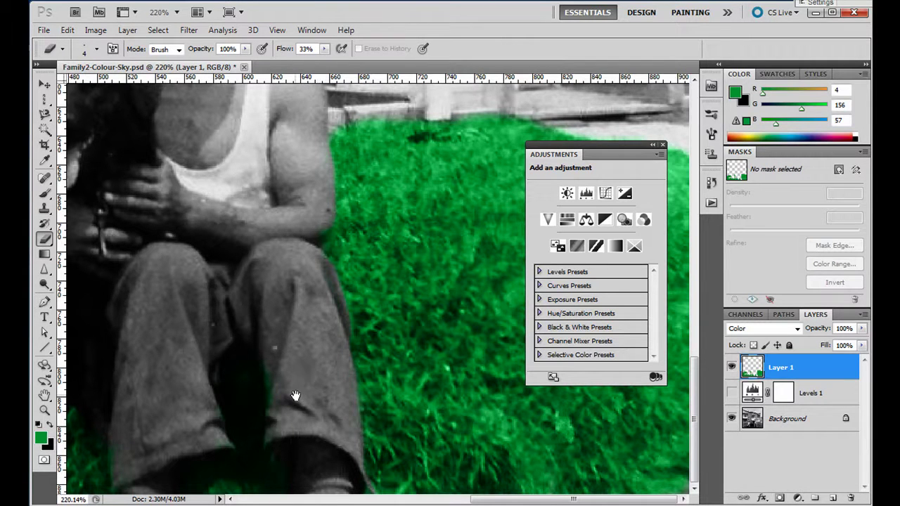
pyautogui.moveTo(269, 358); pyautogui.dragTo(530, 388)
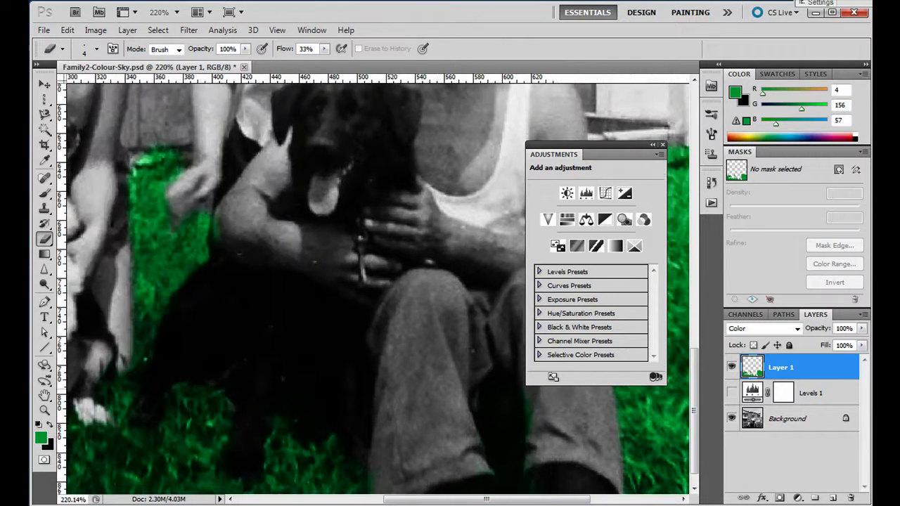
pyautogui.moveTo(404, 298); pyautogui.dragTo(396, 428)
pyautogui.moveTo(419, 273)
pyautogui.mouseDown()
pyautogui.moveTo(392, 432)
pyautogui.moveTo(351, 267)
pyautogui.moveTo(402, 328)
pyautogui.moveTo(185, 362)
pyautogui.mouseUp()
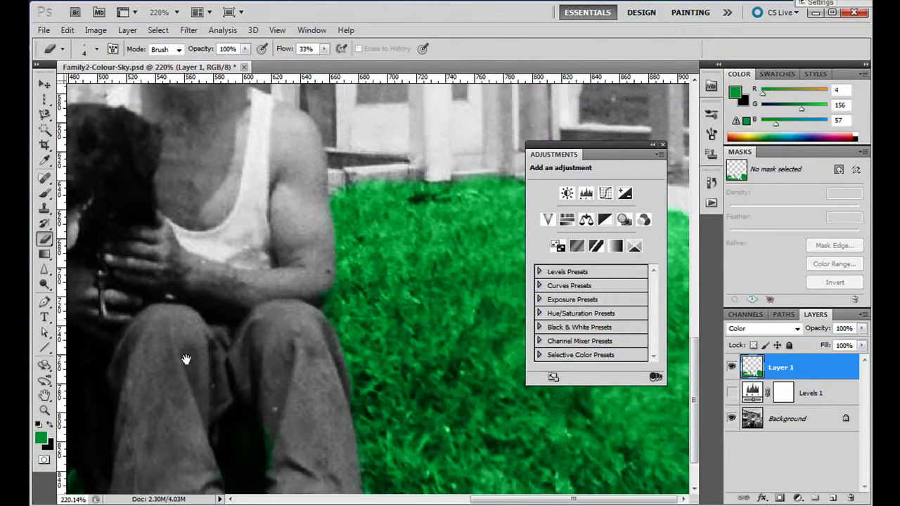
pyautogui.moveTo(426, 424); pyautogui.dragTo(502, 374)
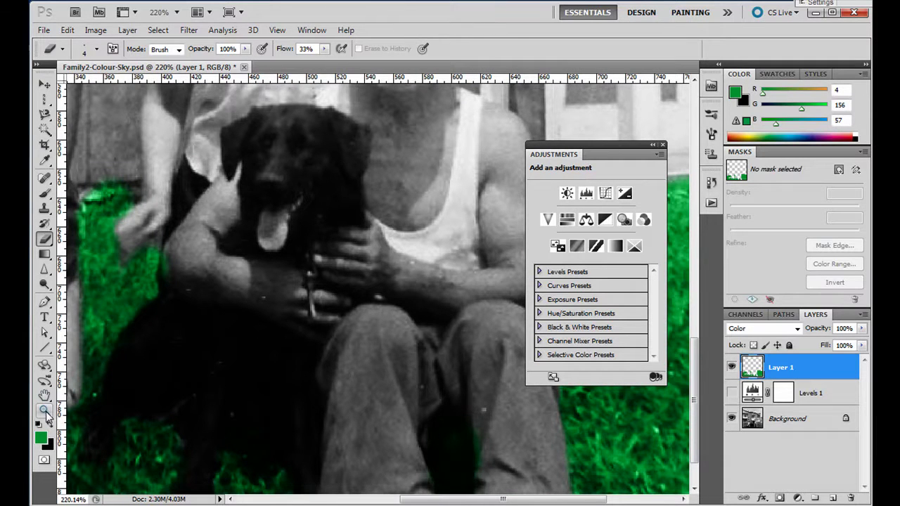
# Show the photo at 100% around the family and close the floating Adjustments window.
pyautogui.doubleClick(44, 412)
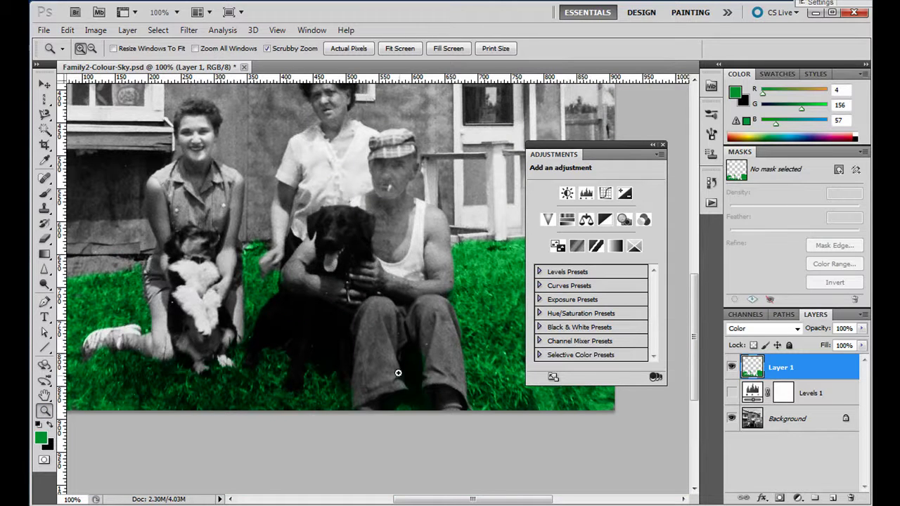
pyautogui.moveTo(403, 355); pyautogui.dragTo(449, 429)
pyautogui.moveTo(623, 145); pyautogui.dragTo(634, 171)
pyautogui.click(674, 170)
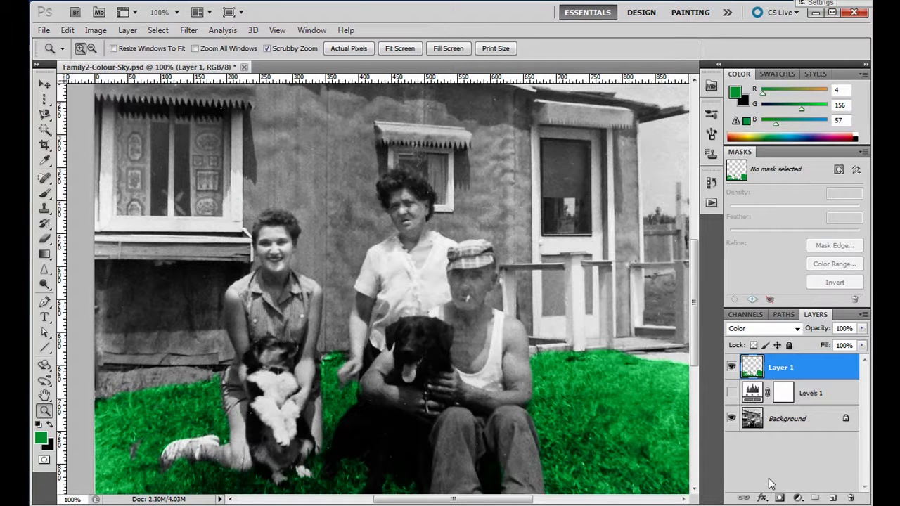
# Show the Levels adjustment layer to inspect the painted grass in the dark areas, and hide it again.
pyautogui.click(731, 394)
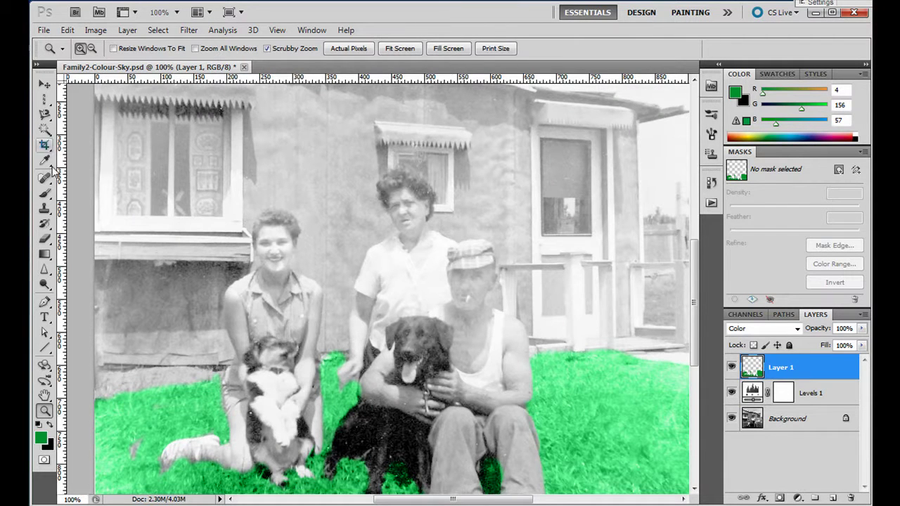
pyautogui.click(44, 239)
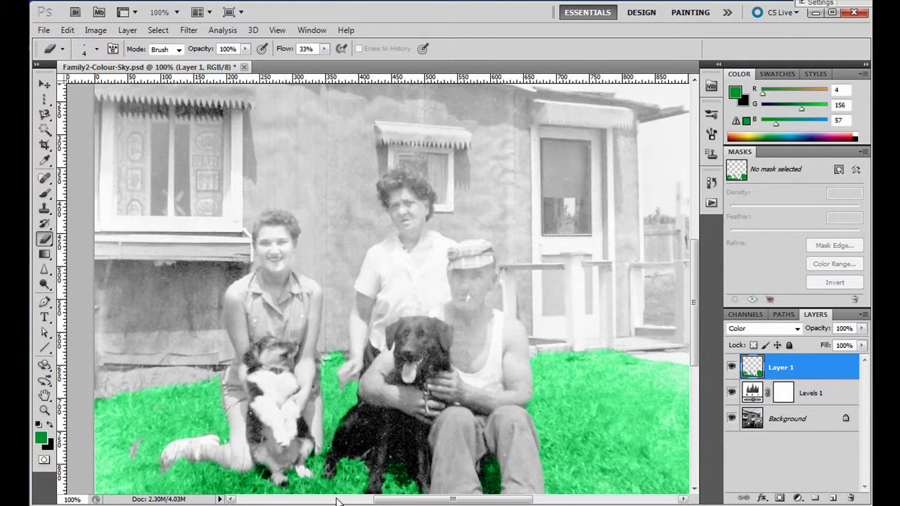
pyautogui.click(731, 393)
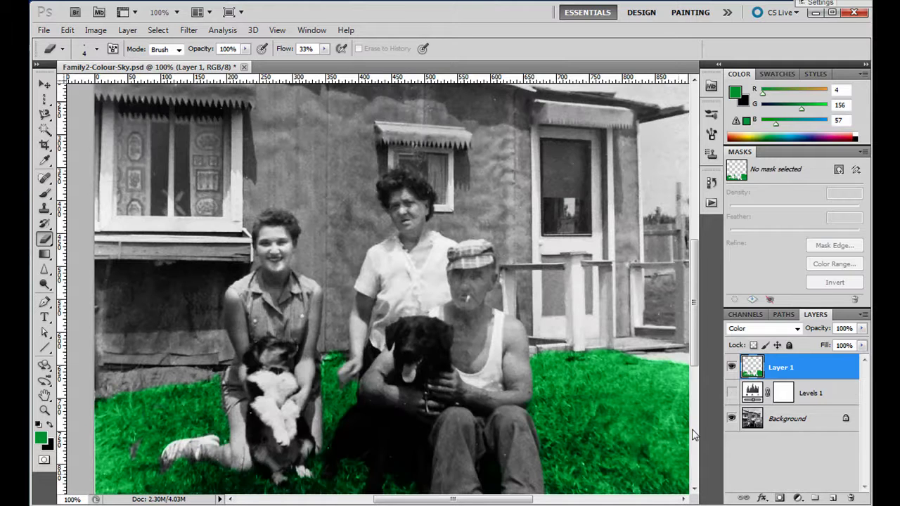
# Rename the green-painted Layer 1 as Grass.
pyautogui.moveTo(694, 338); pyautogui.dragTo(695, 367)
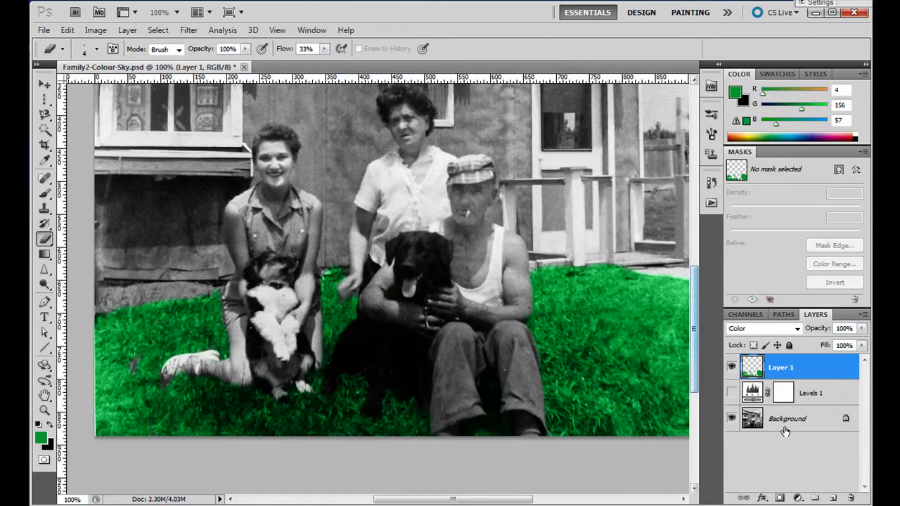
pyautogui.doubleClick(780, 368)
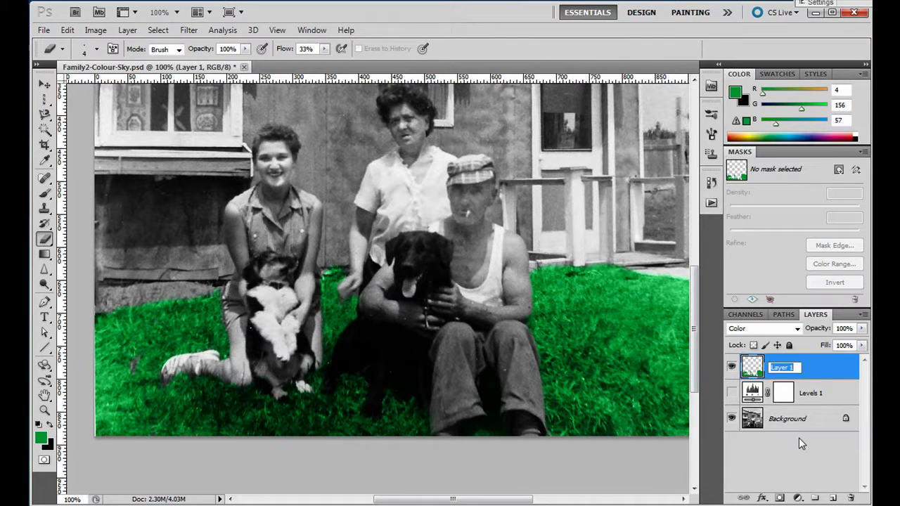
pyautogui.write('Grass')
pyautogui.click(837, 371)
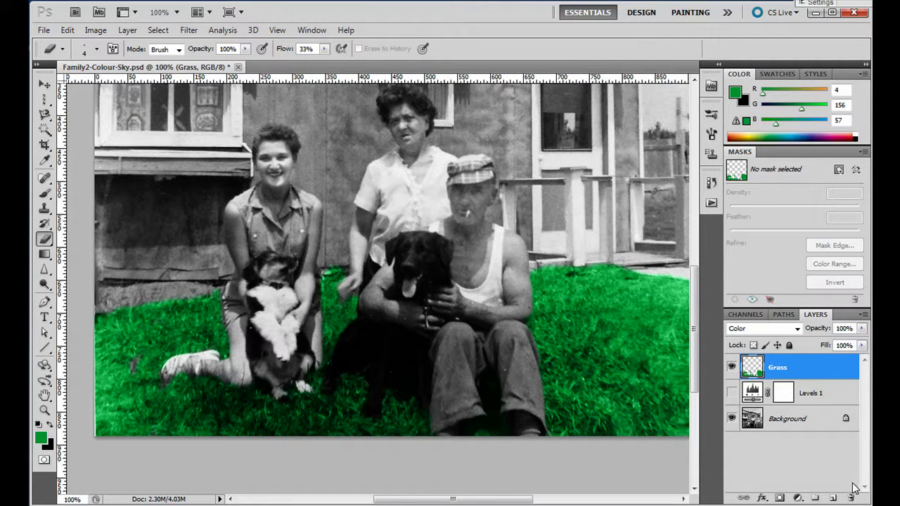
# Add a new layer above Grass and set its blend mode to Color.
pyautogui.click(832, 498)
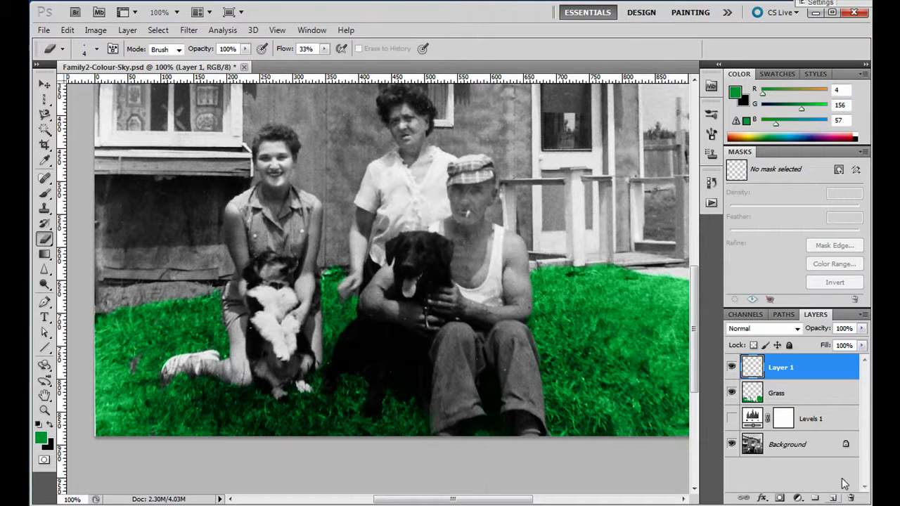
pyautogui.click(796, 330)
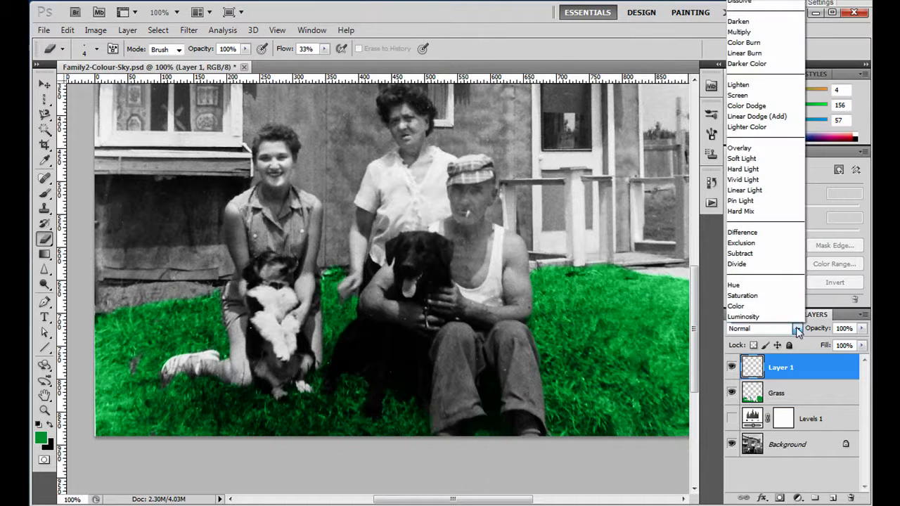
pyautogui.click(755, 307)
pyautogui.moveTo(695, 291); pyautogui.dragTo(698, 266)
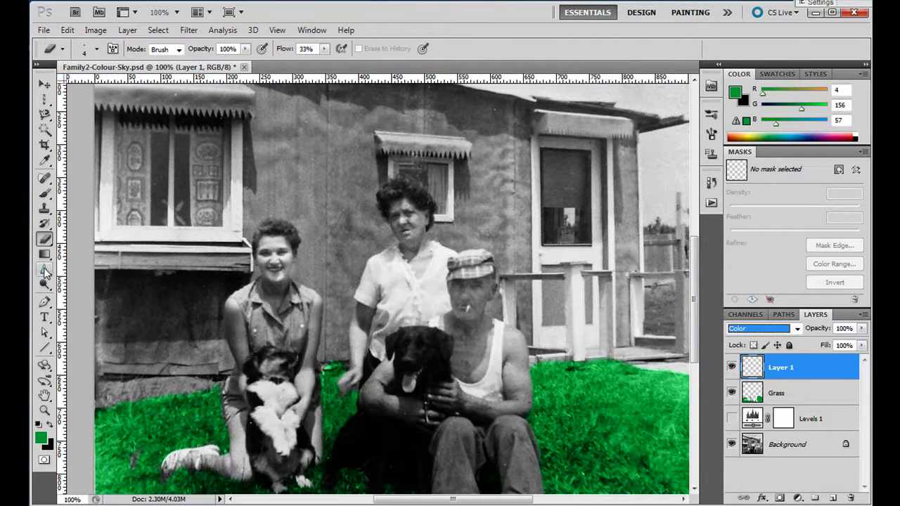
# Choose the Brush and set the foreground colour to light purple, RGB 219, 149, 252.
pyautogui.click(44, 194)
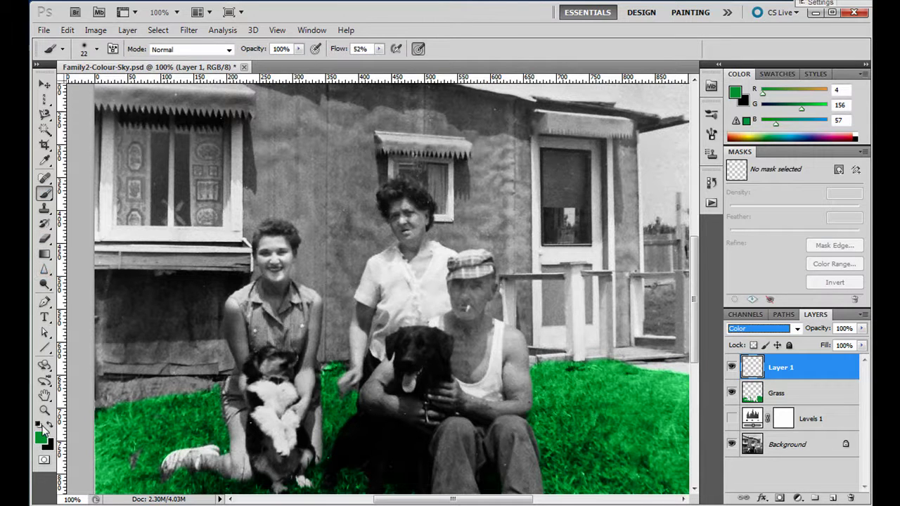
pyautogui.click(42, 437)
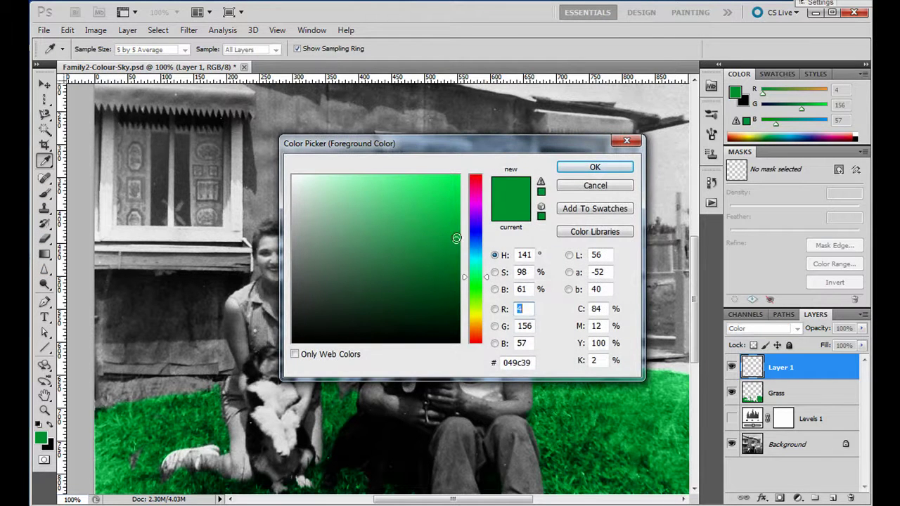
pyautogui.moveTo(480, 258); pyautogui.dragTo(483, 213)
pyautogui.click(408, 204)
pyautogui.moveTo(407, 204)
pyautogui.mouseDown()
pyautogui.moveTo(376, 177)
pyautogui.moveTo(360, 177)
pyautogui.mouseUp()
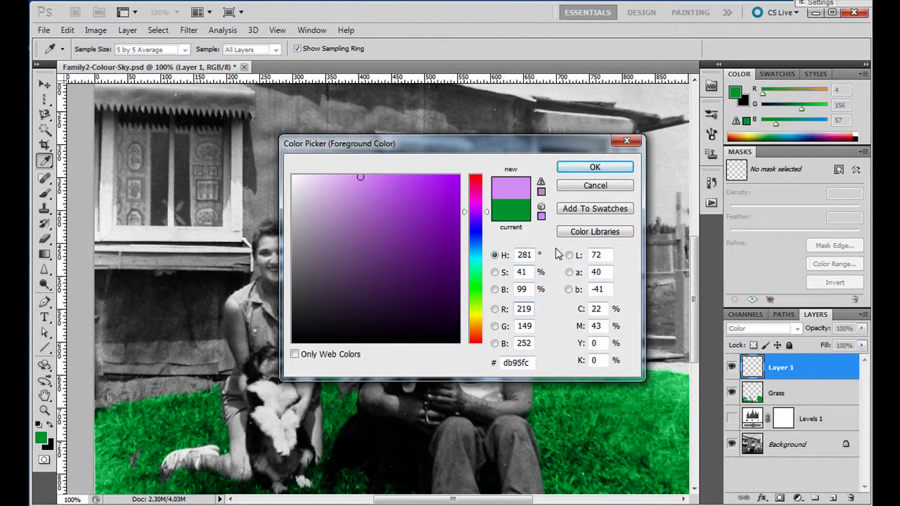
pyautogui.click(594, 168)
pyautogui.press('b')
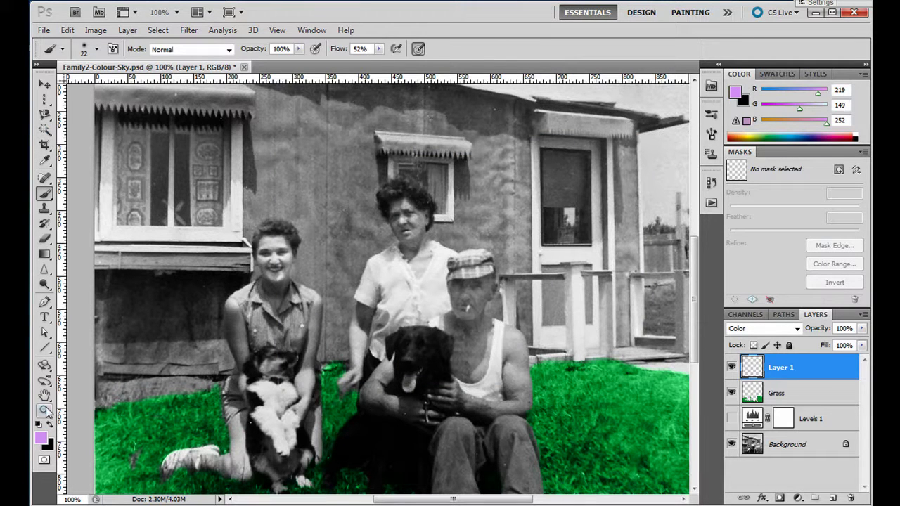
# Paint the kneeling woman's blouse light purple on Layer 1, reducing the brush to 10 px, and check the coverage with Levels briefly shown.
pyautogui.click(45, 411)
pyautogui.click(293, 337)
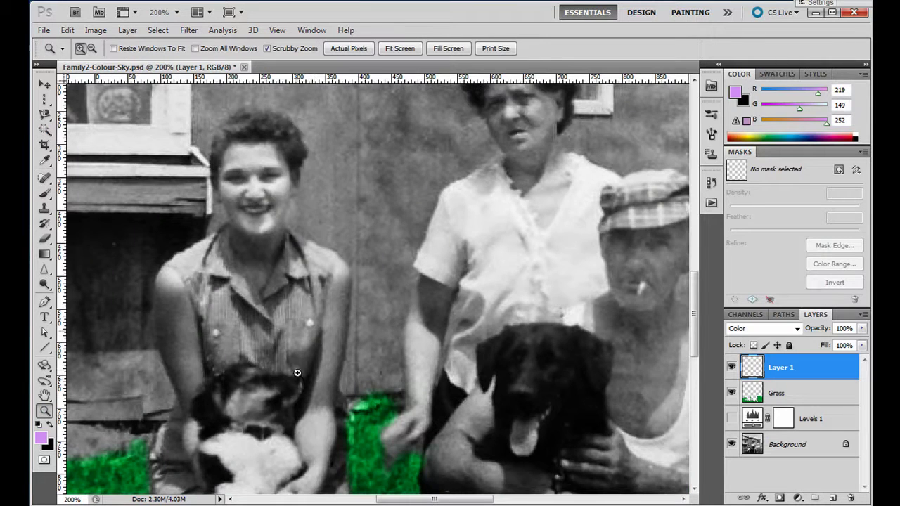
pyautogui.click(309, 373)
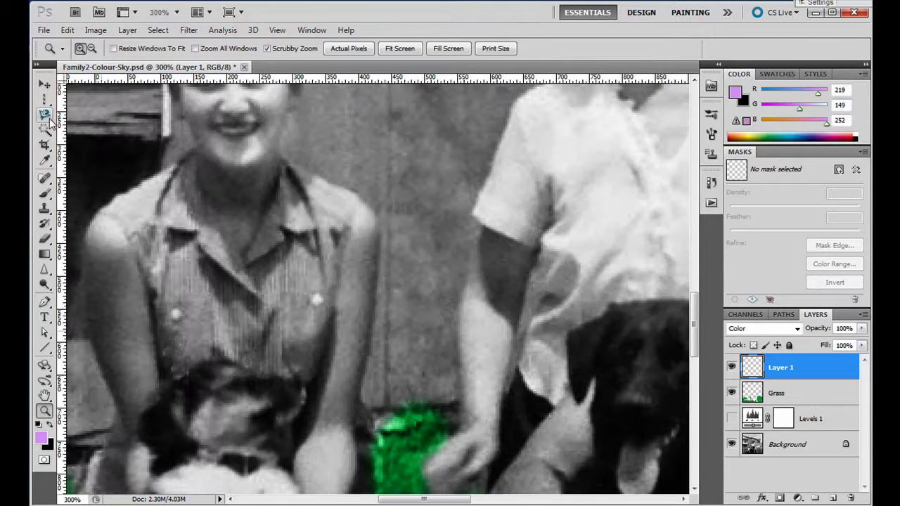
pyautogui.click(44, 193)
pyautogui.moveTo(152, 211)
pyautogui.mouseDown()
pyautogui.moveTo(161, 195)
pyautogui.moveTo(170, 211)
pyautogui.mouseUp()
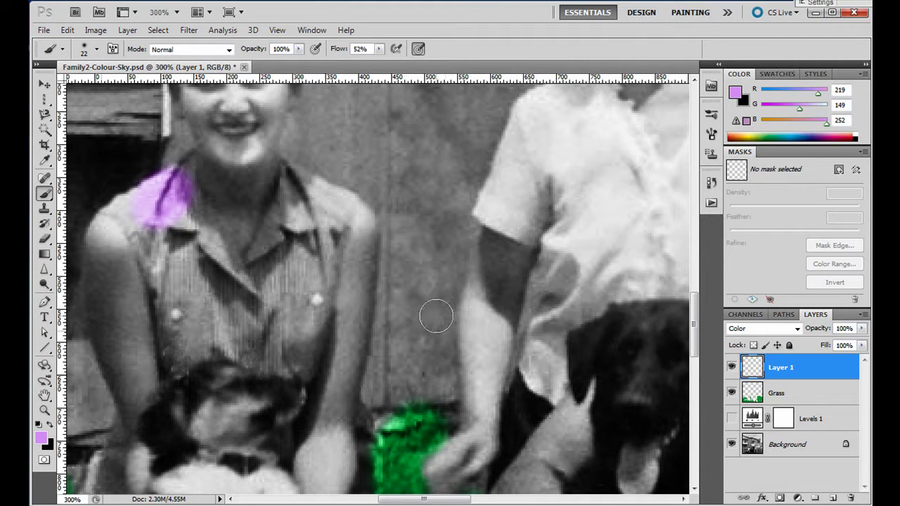
pyautogui.press('[')
pyautogui.press('[')
pyautogui.press('[')
pyautogui.moveTo(183, 197)
pyautogui.mouseDown()
pyautogui.moveTo(188, 161)
pyautogui.moveTo(192, 198)
pyautogui.moveTo(236, 278)
pyautogui.moveTo(224, 260)
pyautogui.mouseUp()
pyautogui.moveTo(126, 202)
pyautogui.mouseDown()
pyautogui.moveTo(147, 251)
pyautogui.moveTo(151, 234)
pyautogui.moveTo(155, 239)
pyautogui.moveTo(156, 264)
pyautogui.moveTo(172, 218)
pyautogui.moveTo(204, 284)
pyautogui.moveTo(275, 264)
pyautogui.moveTo(211, 258)
pyautogui.moveTo(265, 314)
pyautogui.moveTo(273, 346)
pyautogui.moveTo(261, 325)
pyautogui.moveTo(259, 360)
pyautogui.moveTo(239, 303)
pyautogui.moveTo(239, 342)
pyautogui.moveTo(222, 336)
pyautogui.moveTo(282, 370)
pyautogui.moveTo(278, 358)
pyautogui.moveTo(222, 340)
pyautogui.moveTo(179, 369)
pyautogui.moveTo(172, 331)
pyautogui.moveTo(172, 361)
pyautogui.moveTo(211, 337)
pyautogui.mouseUp()
pyautogui.moveTo(196, 278)
pyautogui.mouseDown()
pyautogui.moveTo(174, 317)
pyautogui.moveTo(229, 303)
pyautogui.moveTo(263, 327)
pyautogui.moveTo(307, 336)
pyautogui.moveTo(308, 355)
pyautogui.moveTo(316, 350)
pyautogui.moveTo(348, 203)
pyautogui.moveTo(311, 177)
pyautogui.mouseUp()
pyautogui.moveTo(298, 185)
pyautogui.mouseDown()
pyautogui.moveTo(291, 179)
pyautogui.moveTo(299, 213)
pyautogui.moveTo(241, 276)
pyautogui.moveTo(301, 233)
pyautogui.moveTo(265, 309)
pyautogui.moveTo(274, 327)
pyautogui.moveTo(335, 257)
pyautogui.mouseUp()
pyautogui.moveTo(323, 223); pyautogui.dragTo(299, 246)
pyautogui.moveTo(160, 274)
pyautogui.mouseDown()
pyautogui.moveTo(182, 342)
pyautogui.moveTo(171, 376)
pyautogui.mouseUp()
pyautogui.click(732, 419)
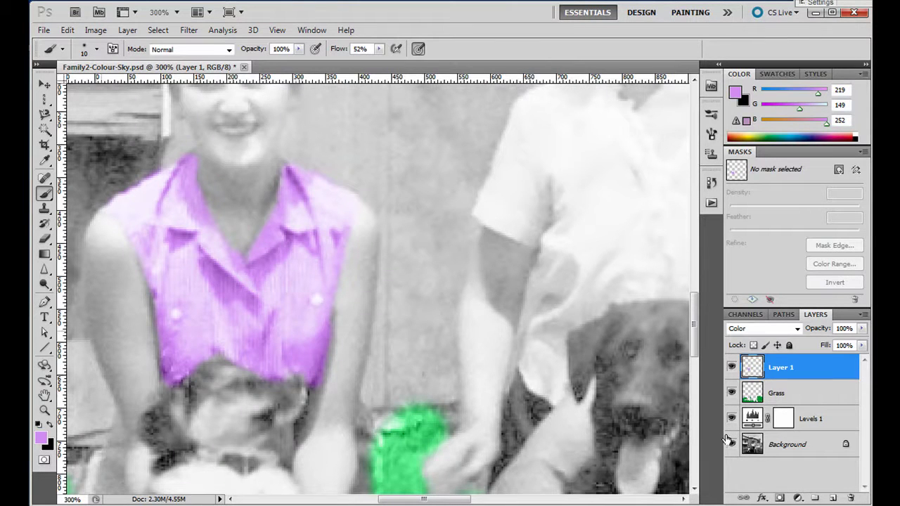
pyautogui.click(732, 419)
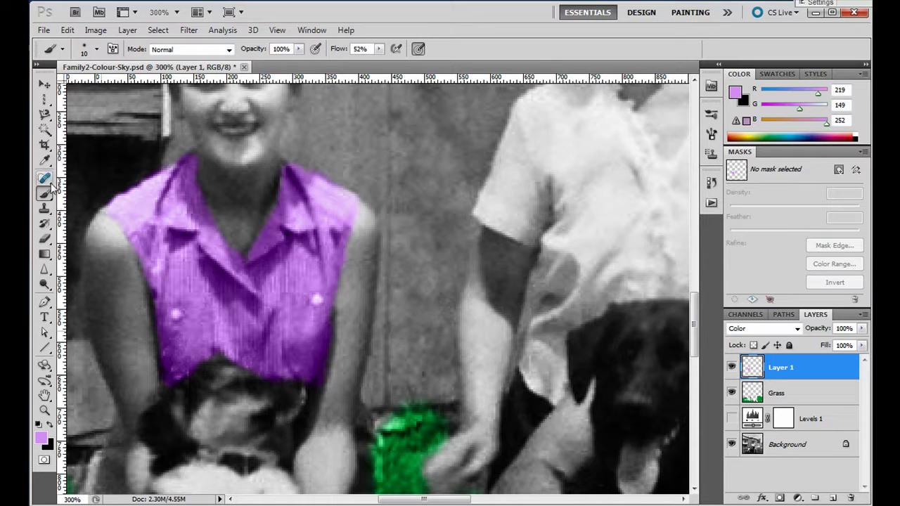
# Erase the purple from the blouse's two buttons with the 4 px eraser and rename the layer as Blouse.
pyautogui.click(44, 239)
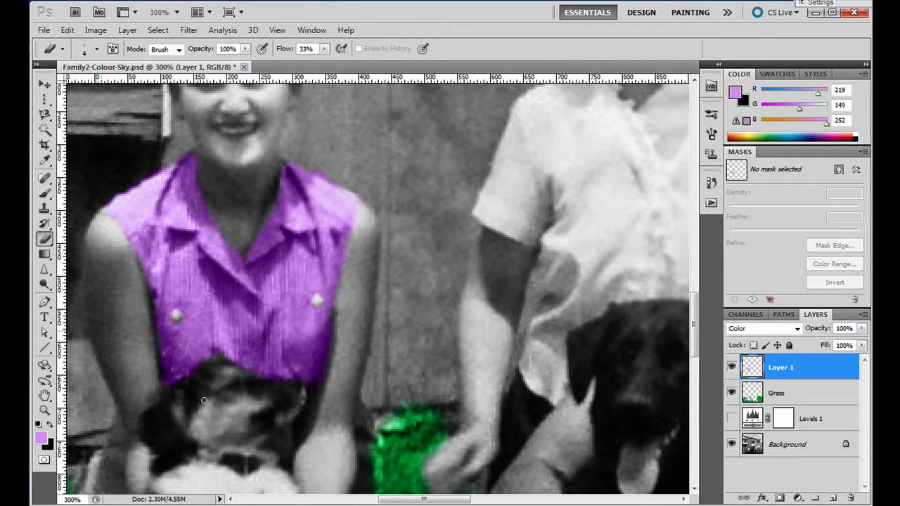
pyautogui.doubleClick(782, 368)
pyautogui.write('Blouse')
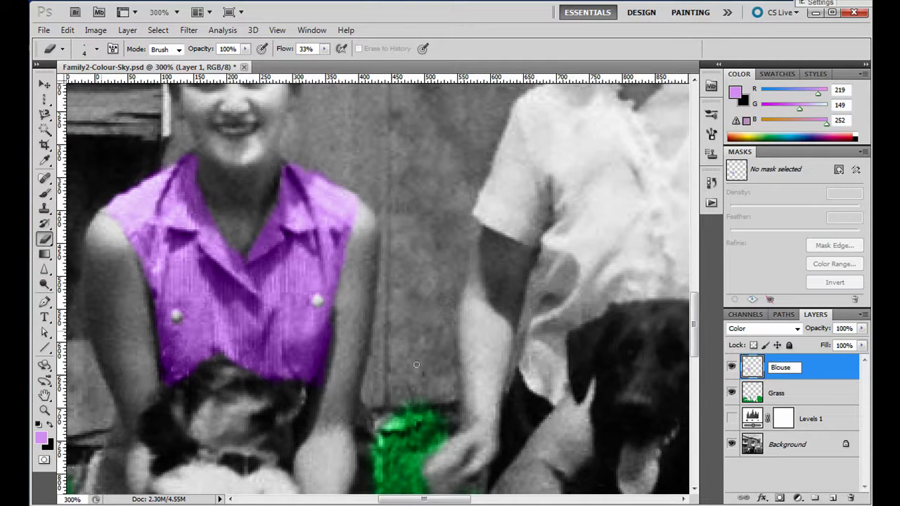
pyautogui.press('Return')
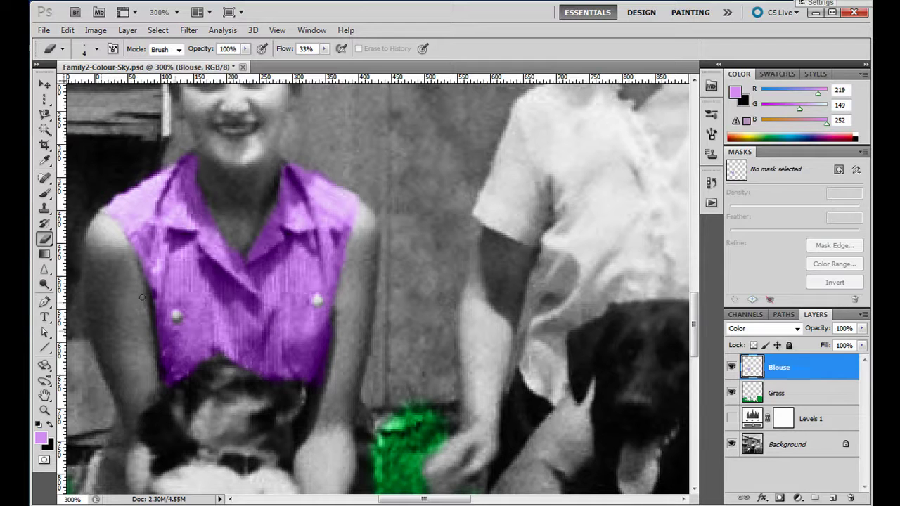
# Focus on the large window behind the kneeling woman at 300% and add a new layer above Blouse.
pyautogui.doubleClick(44, 397)
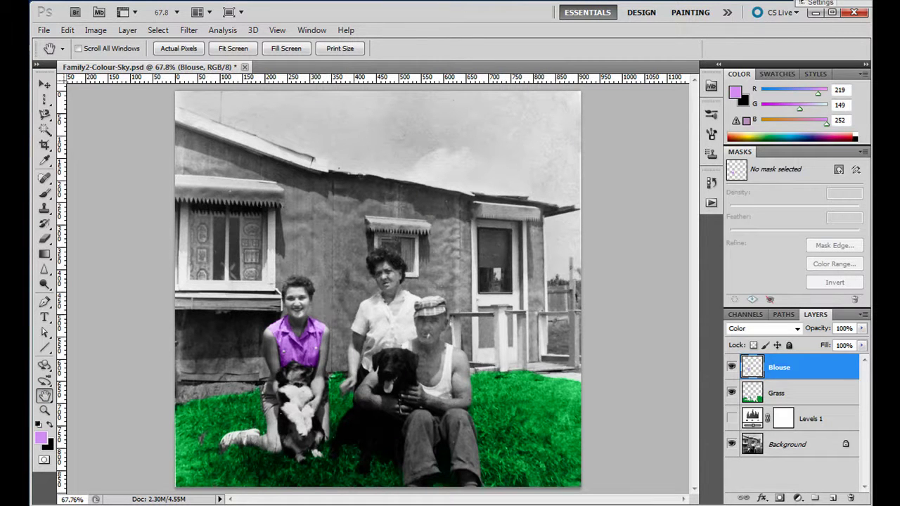
pyautogui.click(44, 411)
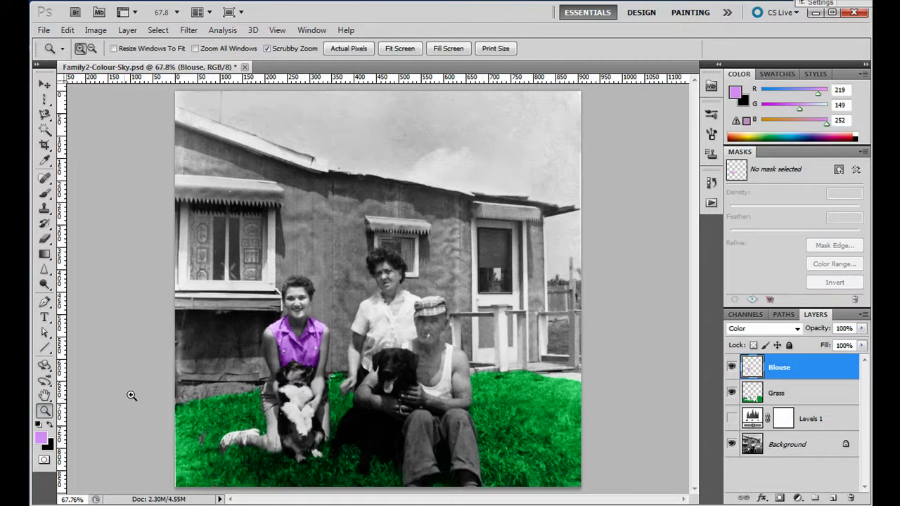
pyautogui.click(256, 243)
pyautogui.click(232, 250)
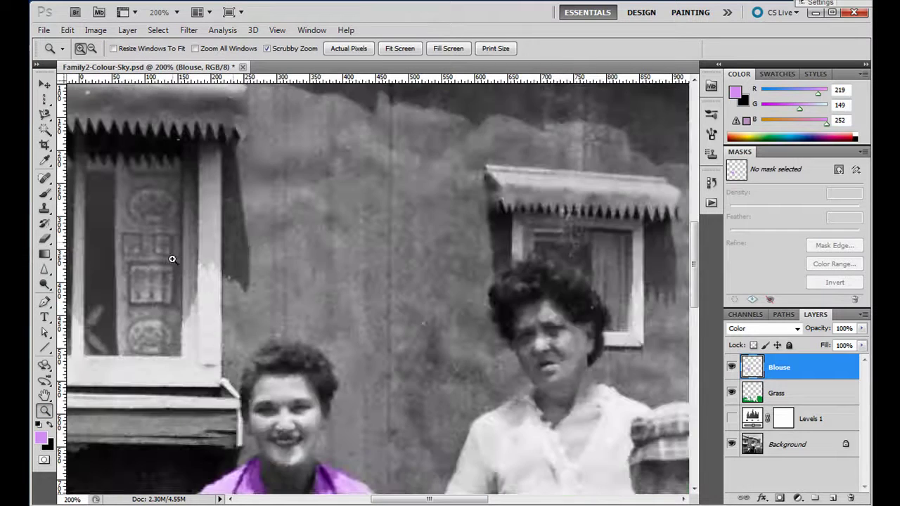
pyautogui.click(171, 258)
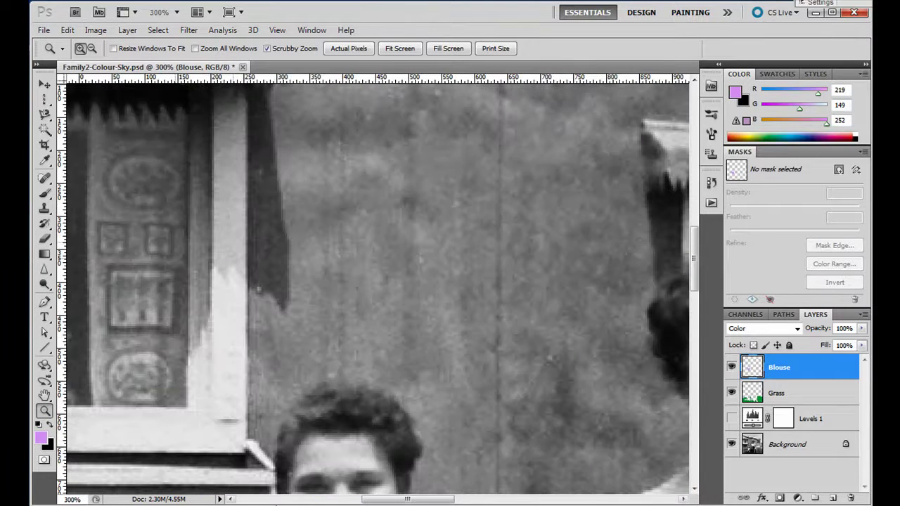
pyautogui.moveTo(436, 502); pyautogui.dragTo(419, 503)
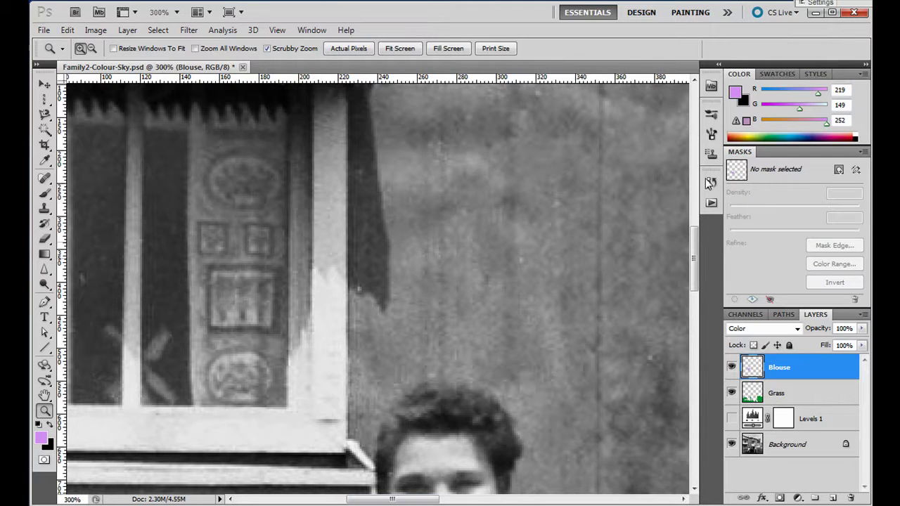
pyautogui.moveTo(695, 247); pyautogui.dragTo(694, 241)
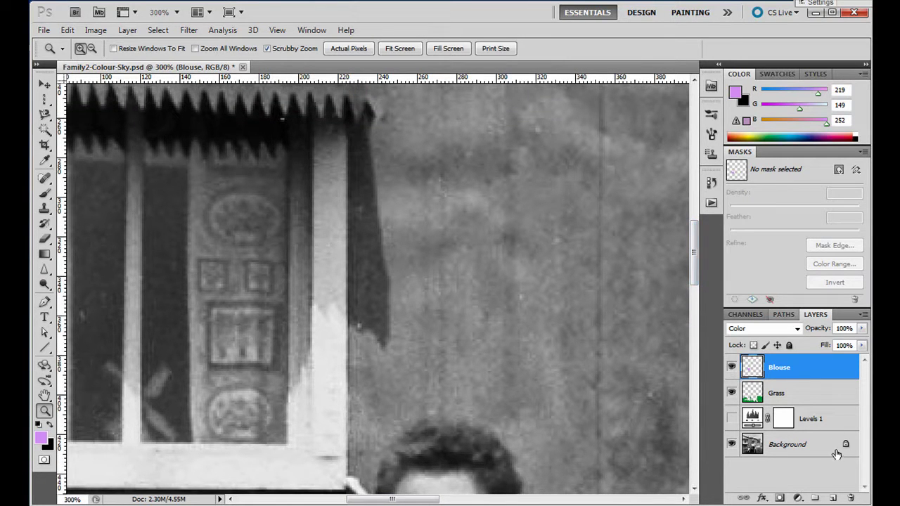
pyautogui.click(831, 498)
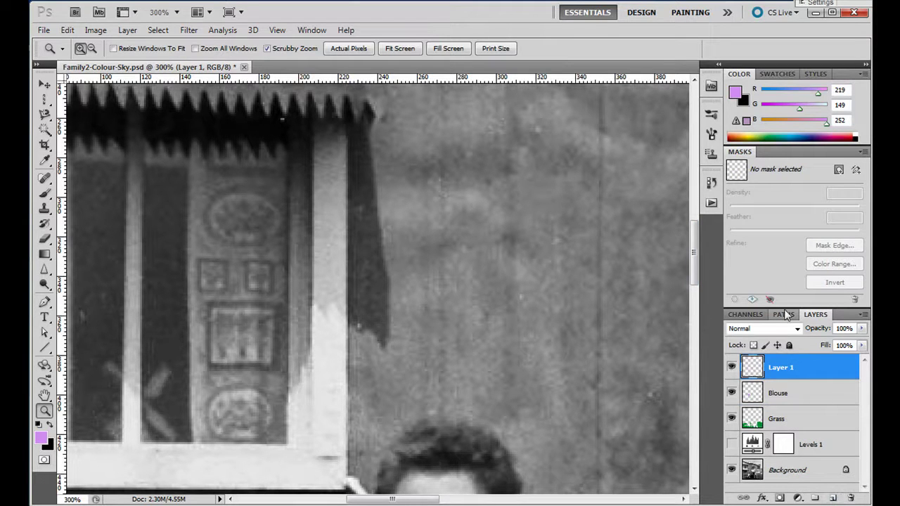
# Set Layer 1's blending mode to Color and choose a bright blue foreground colour, RGB 62, 171, 255.
pyautogui.click(773, 328)
pyautogui.click(758, 308)
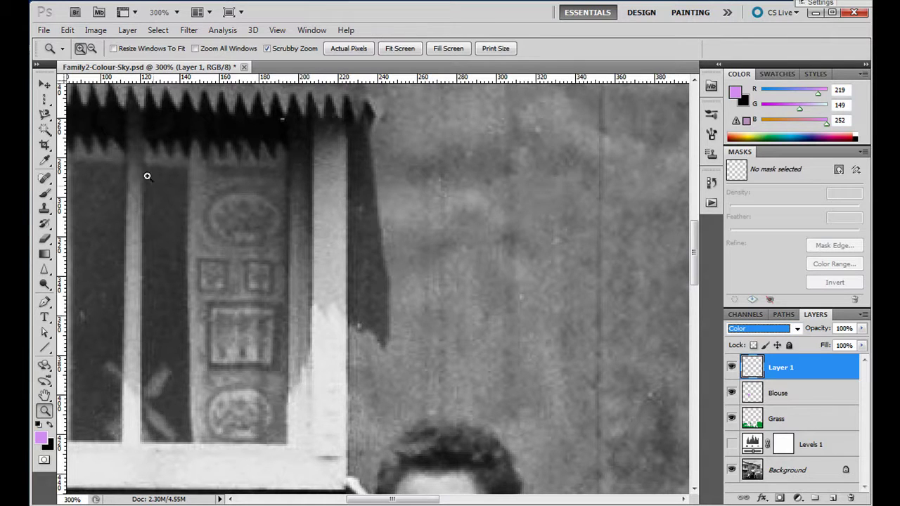
pyautogui.click(41, 437)
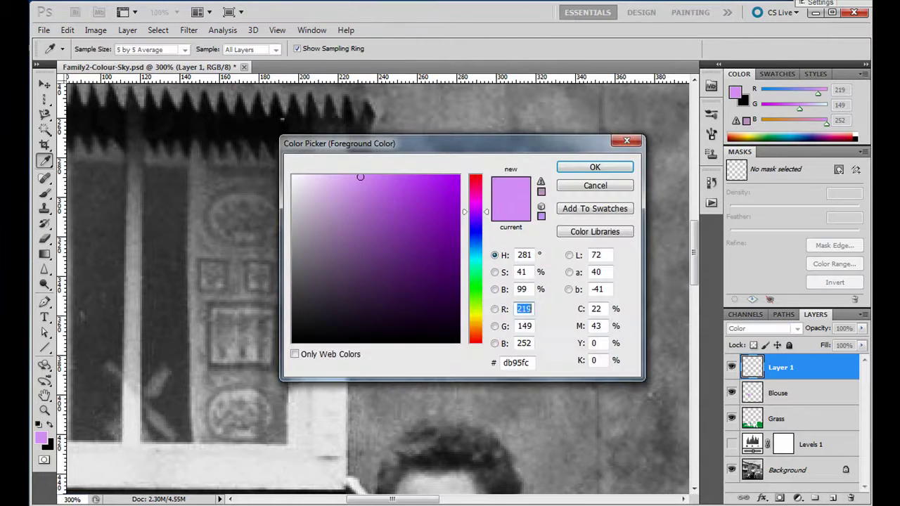
pyautogui.click(475, 256)
pyautogui.moveTo(475, 260); pyautogui.dragTo(476, 247)
pyautogui.click(419, 179)
pyautogui.click(420, 176)
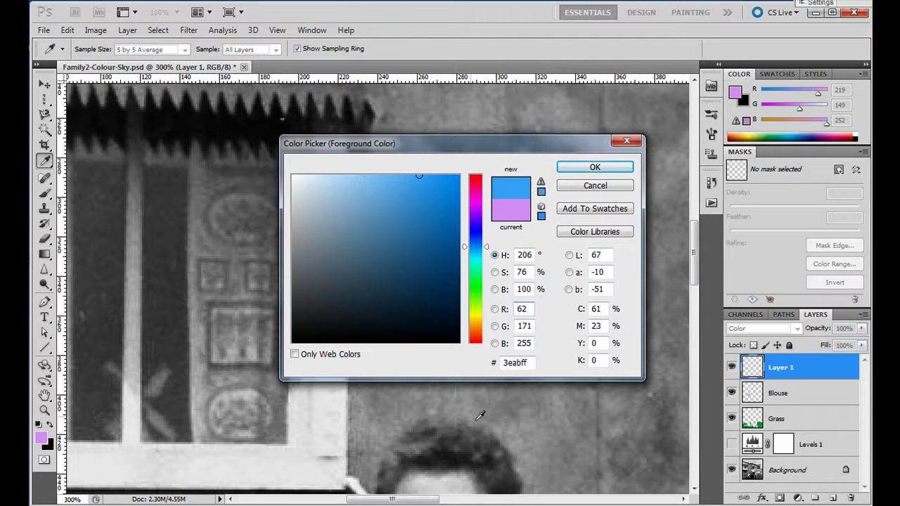
pyautogui.click(596, 168)
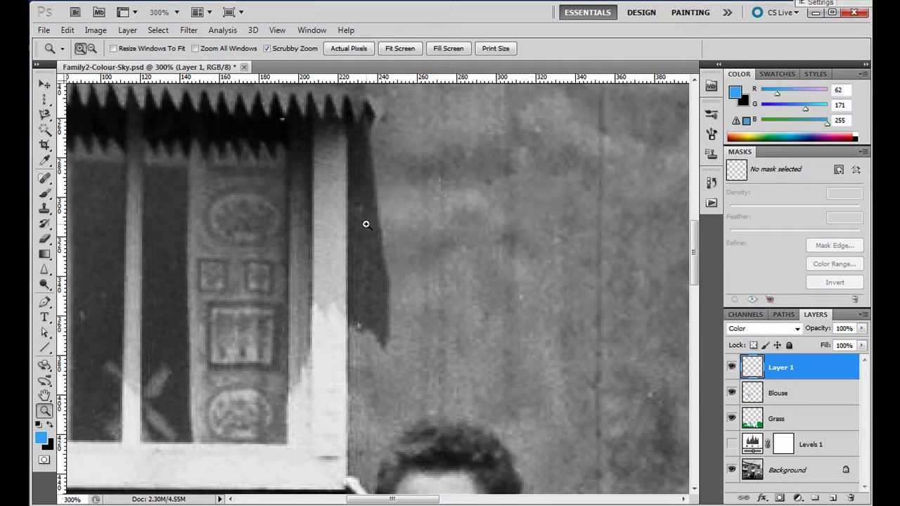
# Paint the patterned curtain panel on the window's inner right side blue with the 10 px Brush.
pyautogui.click(44, 194)
pyautogui.moveTo(206, 238)
pyautogui.mouseDown()
pyautogui.moveTo(201, 261)
pyautogui.moveTo(199, 231)
pyautogui.moveTo(197, 307)
pyautogui.mouseUp()
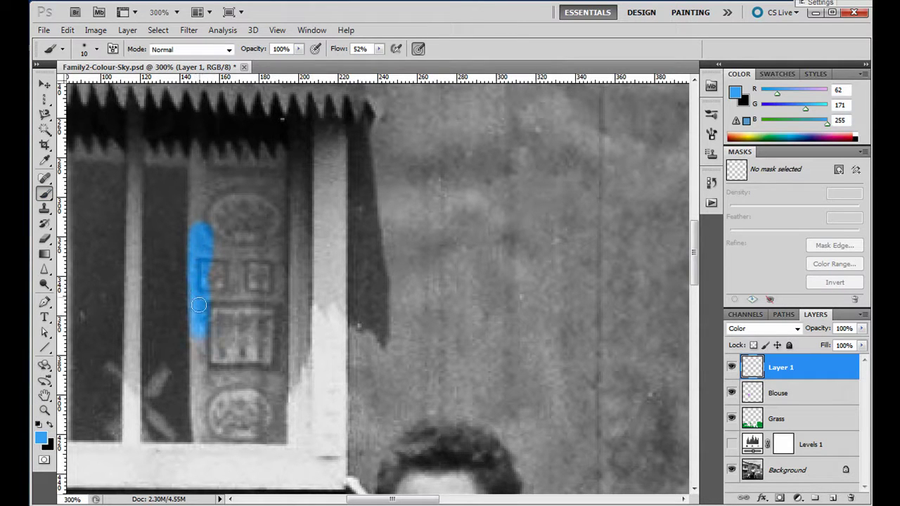
pyautogui.moveTo(200, 422)
pyautogui.mouseDown()
pyautogui.moveTo(215, 433)
pyautogui.moveTo(254, 428)
pyautogui.moveTo(276, 377)
pyautogui.moveTo(280, 436)
pyautogui.moveTo(262, 431)
pyautogui.mouseUp()
pyautogui.moveTo(281, 270)
pyautogui.mouseDown()
pyautogui.moveTo(274, 378)
pyautogui.moveTo(281, 177)
pyautogui.moveTo(264, 215)
pyautogui.moveTo(237, 232)
pyautogui.moveTo(204, 186)
pyautogui.moveTo(217, 276)
pyautogui.moveTo(212, 254)
pyautogui.moveTo(242, 223)
pyautogui.moveTo(267, 275)
pyautogui.moveTo(272, 270)
pyautogui.moveTo(275, 330)
pyautogui.moveTo(263, 380)
pyautogui.moveTo(274, 342)
pyautogui.moveTo(231, 402)
pyautogui.mouseUp()
pyautogui.moveTo(222, 339); pyautogui.dragTo(220, 311)
pyautogui.moveTo(201, 201); pyautogui.dragTo(206, 245)
pyautogui.click(252, 168)
# Fill the curtain's unpainted upper edge with blue up to the awning's jagged fringe, using a 2 px brush at 700% zoom.
pyautogui.press('[')
pyautogui.press('[')
pyautogui.press('[')
pyautogui.press('[')
pyautogui.click(44, 410)
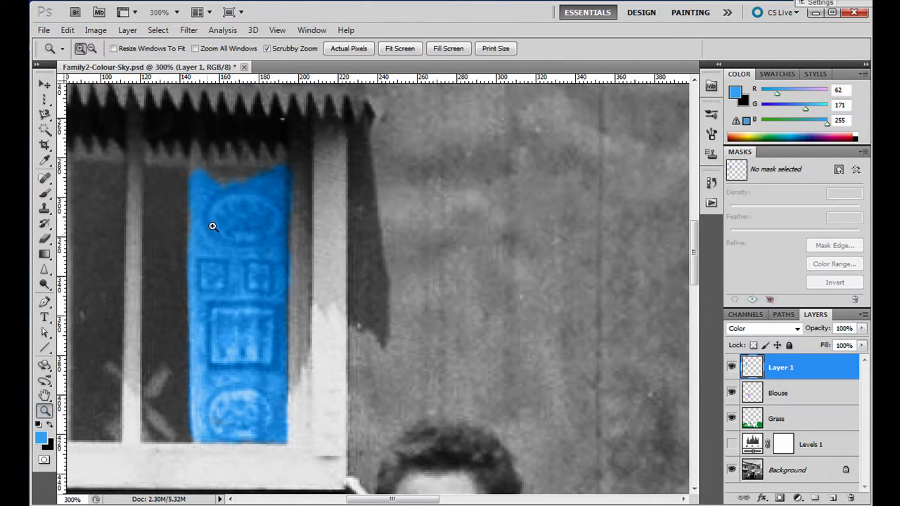
pyautogui.click(232, 153)
pyautogui.click(248, 194)
pyautogui.click(246, 187)
pyautogui.click(243, 180)
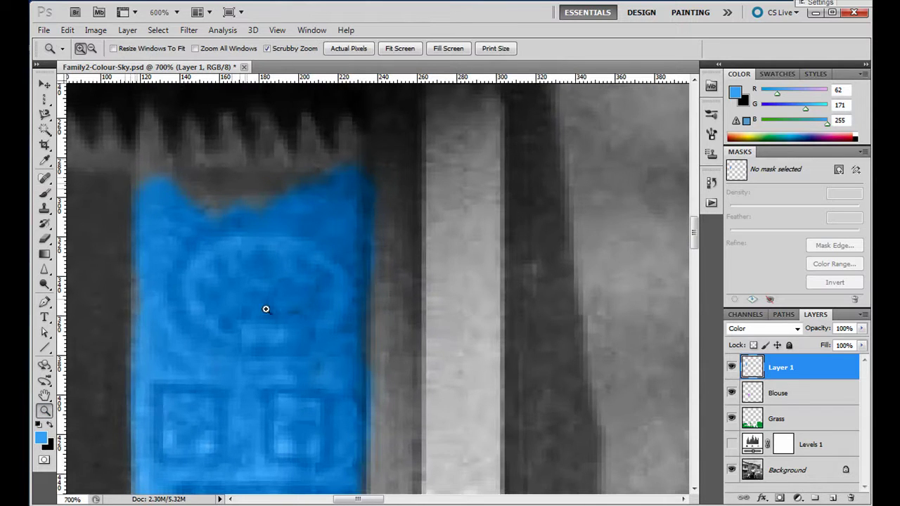
pyautogui.scroll(5, 694, 232)
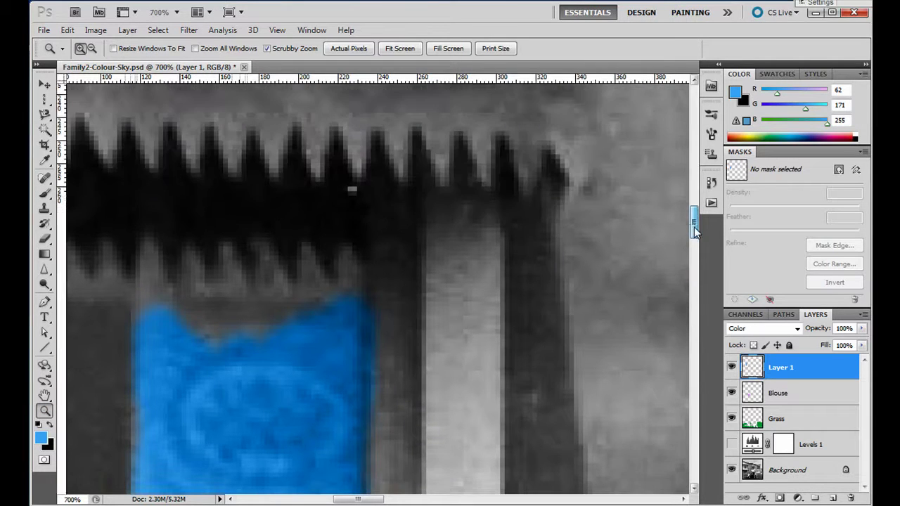
pyautogui.click(43, 193)
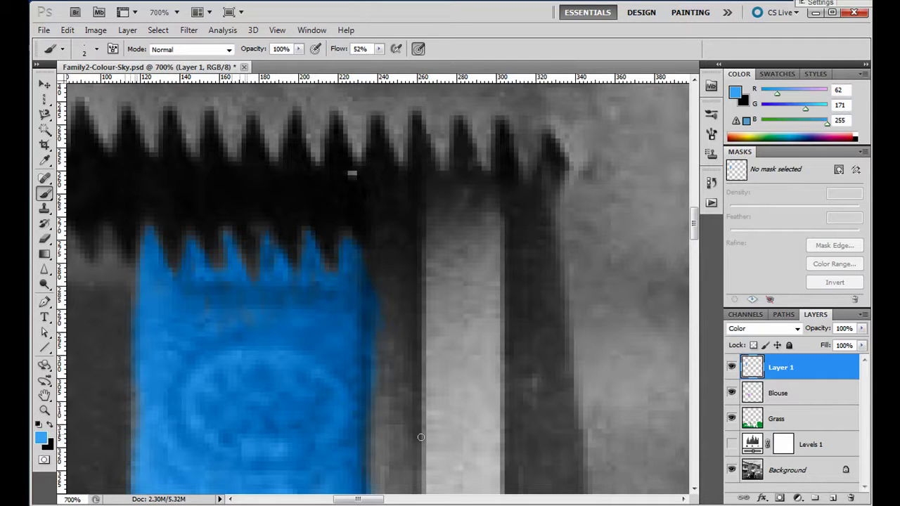
# Erase the blue from the outline of the curtain's large square motif and beside the small square above it, using the 4 px eraser.
pyautogui.moveTo(695, 215)
pyautogui.mouseDown()
pyautogui.moveTo(691, 271)
pyautogui.moveTo(691, 253)
pyautogui.mouseUp()
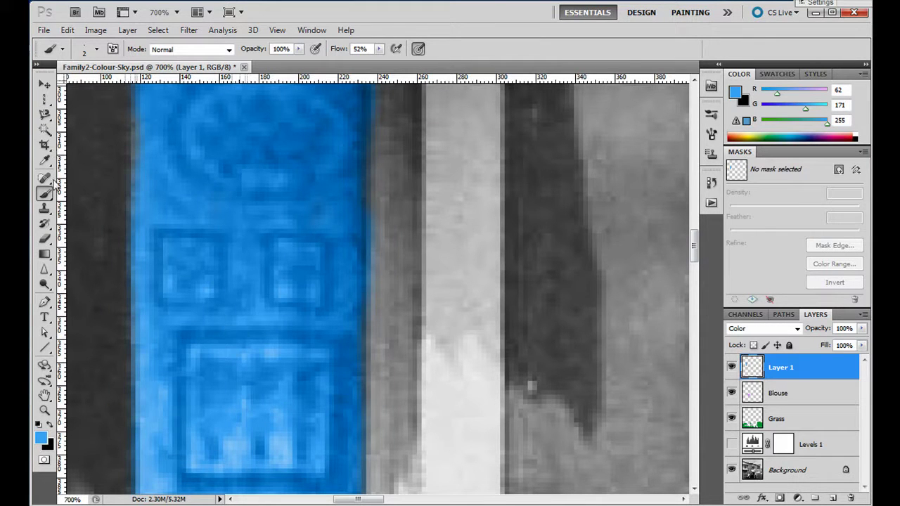
pyautogui.click(45, 239)
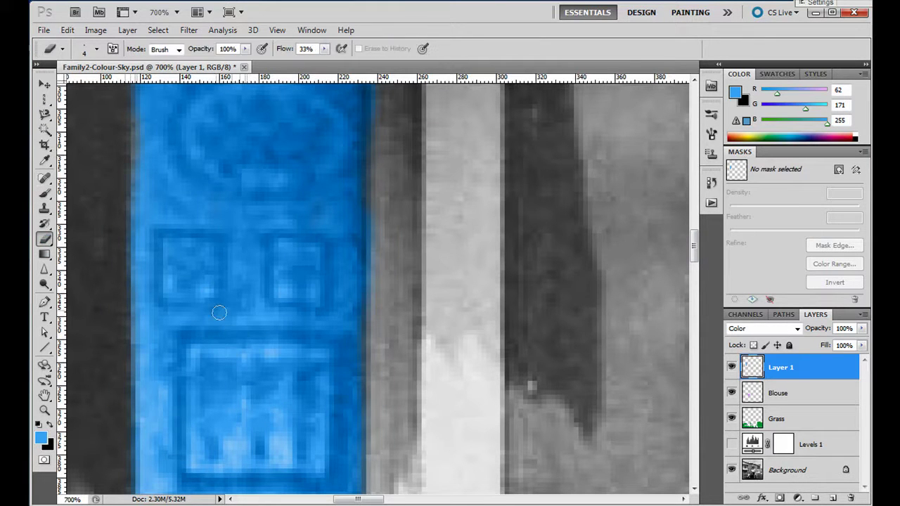
pyautogui.moveTo(302, 339)
pyautogui.mouseDown()
pyautogui.moveTo(277, 336)
pyautogui.moveTo(332, 338)
pyautogui.moveTo(194, 337)
pyautogui.moveTo(339, 345)
pyautogui.moveTo(277, 333)
pyautogui.moveTo(280, 340)
pyautogui.moveTo(230, 341)
pyautogui.moveTo(260, 342)
pyautogui.moveTo(232, 340)
pyautogui.moveTo(261, 334)
pyautogui.moveTo(179, 339)
pyautogui.moveTo(182, 407)
pyautogui.mouseUp()
pyautogui.moveTo(182, 468)
pyautogui.mouseDown()
pyautogui.moveTo(182, 485)
pyautogui.moveTo(301, 493)
pyautogui.moveTo(322, 480)
pyautogui.moveTo(339, 352)
pyautogui.mouseUp()
pyautogui.moveTo(336, 246)
pyautogui.mouseDown()
pyautogui.moveTo(329, 298)
pyautogui.moveTo(327, 281)
pyautogui.mouseUp()
# Reduce the eraser to 1 px and erase the blue along the outlines of the two small squares and the oval motif above them.
pyautogui.click(96, 49)
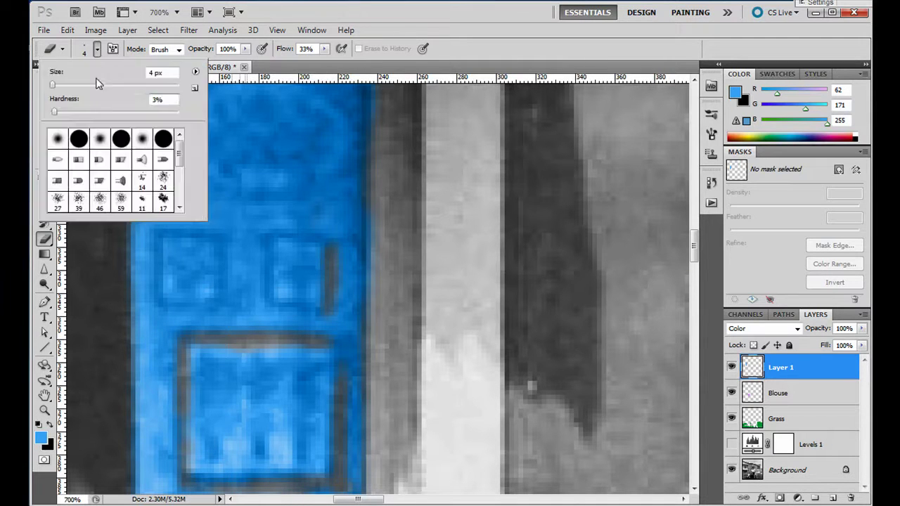
pyautogui.moveTo(53, 86); pyautogui.dragTo(50, 85)
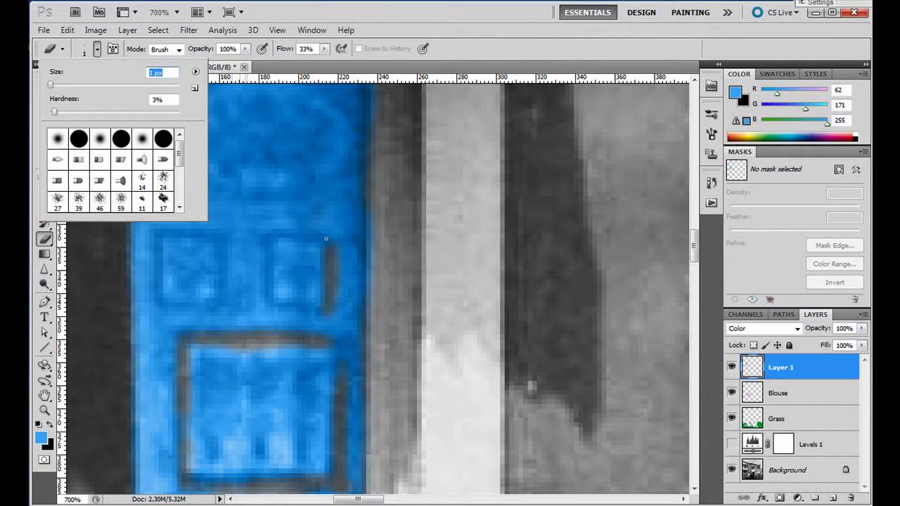
pyautogui.click(323, 239)
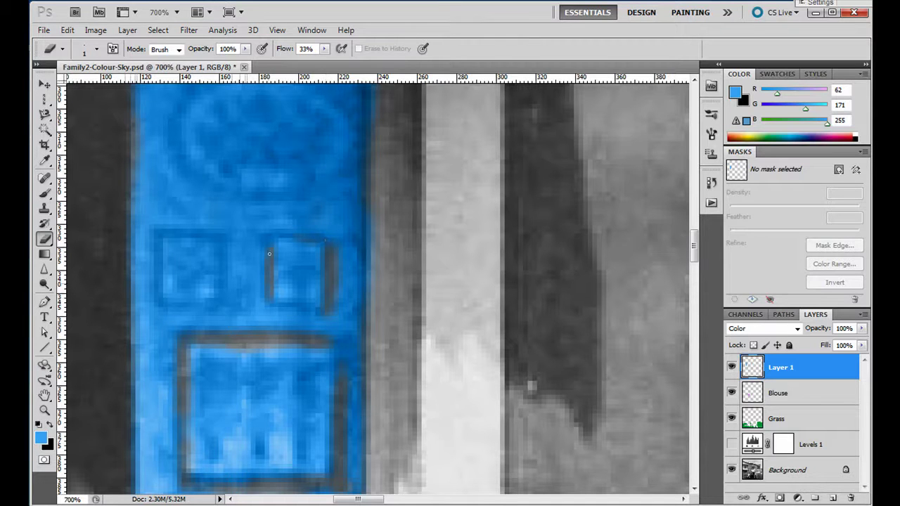
pyautogui.moveTo(280, 237); pyautogui.dragTo(320, 238)
pyautogui.moveTo(224, 286); pyautogui.dragTo(220, 290)
pyautogui.moveTo(163, 239); pyautogui.dragTo(158, 289)
pyautogui.moveTo(159, 248); pyautogui.dragTo(165, 305)
pyautogui.moveTo(179, 111)
pyautogui.mouseDown()
pyautogui.moveTo(176, 152)
pyautogui.moveTo(204, 175)
pyautogui.moveTo(276, 204)
pyautogui.moveTo(314, 194)
pyautogui.mouseUp()
# Fit the whole photo in view and rename the painted window layer as Curtains.
pyautogui.doubleClick(44, 395)
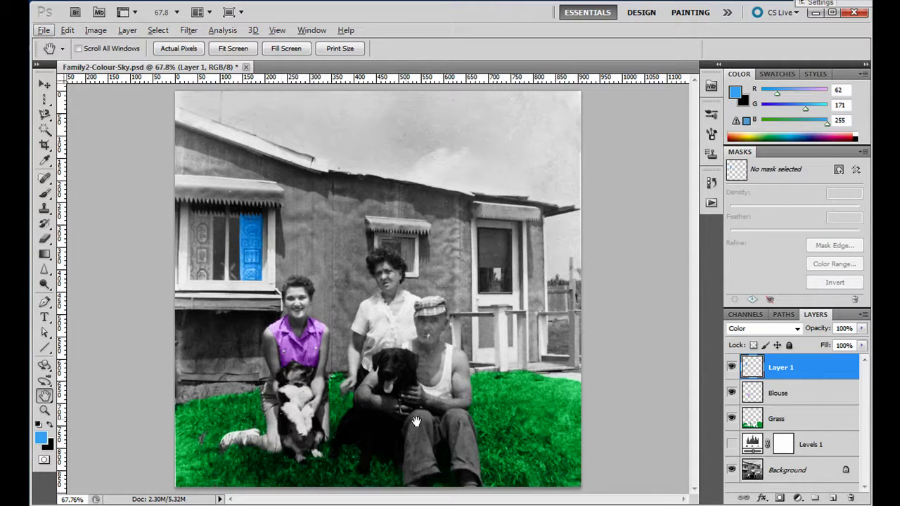
pyautogui.doubleClick(779, 368)
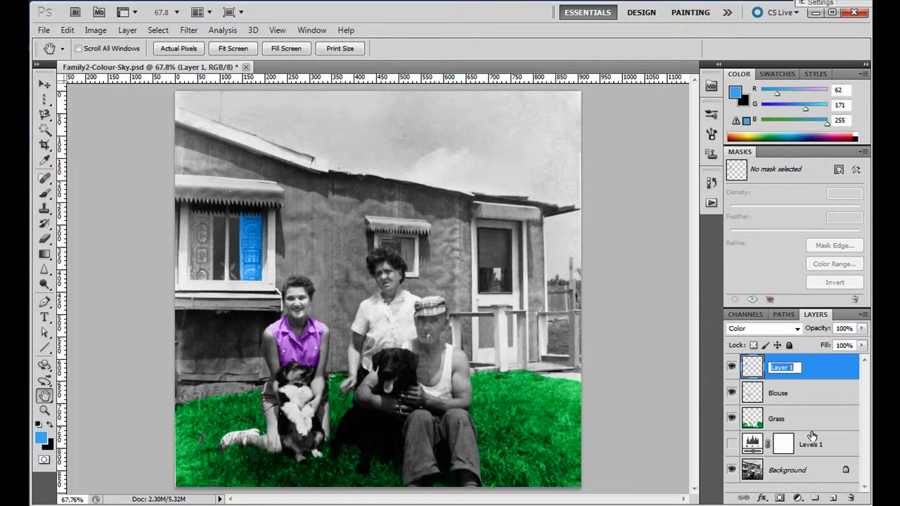
pyautogui.write('Curtasins')
pyautogui.press('BackSpace')
pyautogui.press('BackSpace')
pyautogui.press('BackSpace')
pyautogui.press('BackSpace')
pyautogui.write('ins')
pyautogui.press('Return')
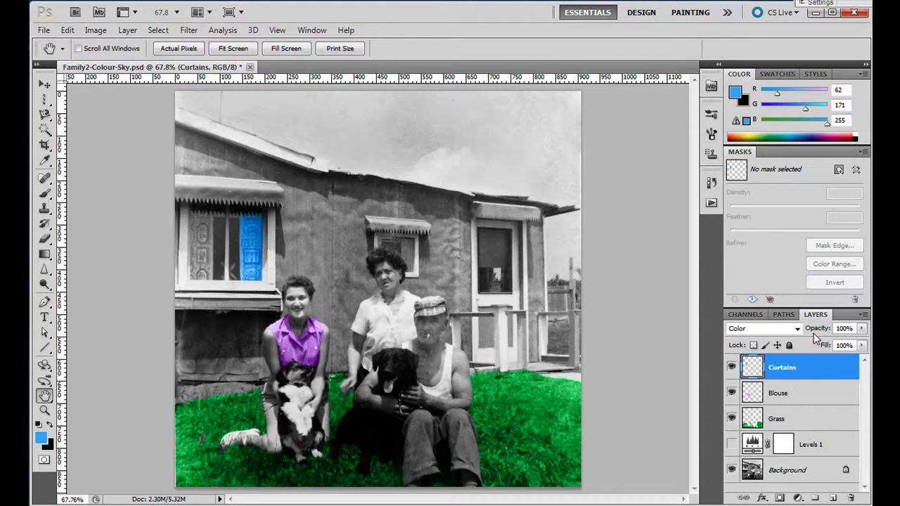
# Lower the opacity of the Curtains layer to 58% and the Grass layer to 68%, and soften the Blouse layer's opacity too.
pyautogui.moveTo(827, 331); pyautogui.dragTo(798, 334)
pyautogui.click(835, 418)
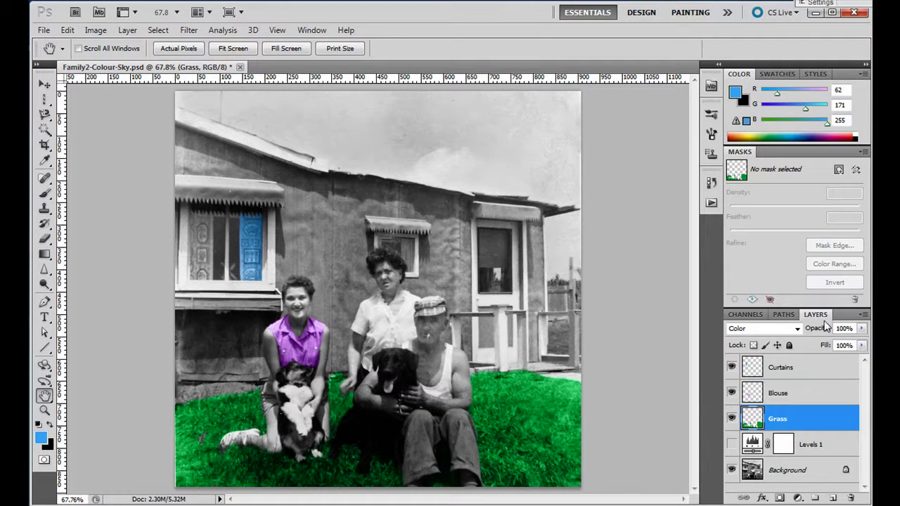
pyautogui.moveTo(813, 330)
pyautogui.mouseDown()
pyautogui.moveTo(805, 332)
pyautogui.moveTo(827, 330)
pyautogui.moveTo(811, 330)
pyautogui.mouseUp()
pyautogui.click(819, 394)
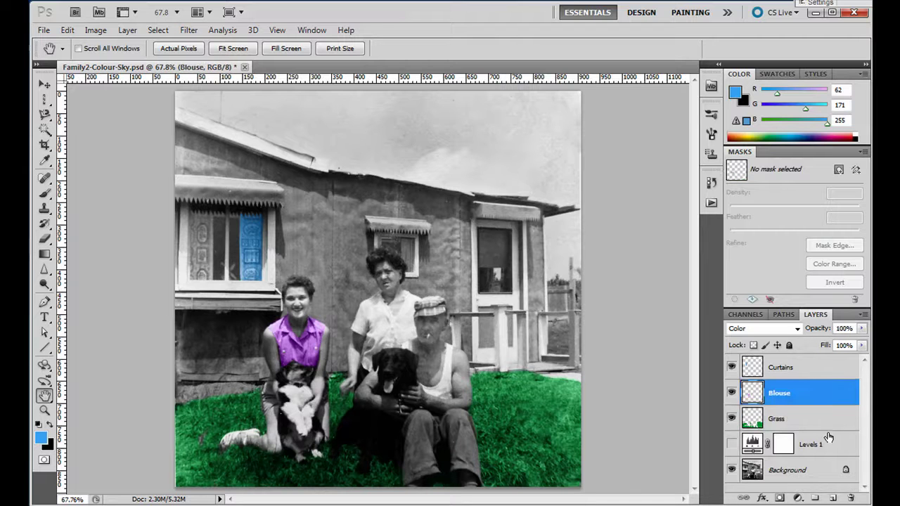
pyautogui.moveTo(823, 328); pyautogui.dragTo(812, 331)
pyautogui.click(804, 368)
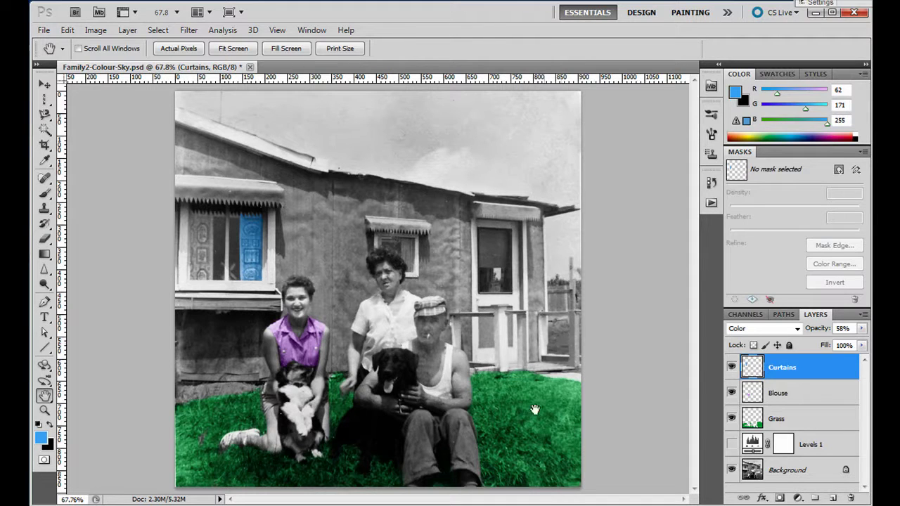
# Select the Grass layer, sample the lawn's green, RGB 43, 146, 79, as the foreground colour and choose the Brush.
pyautogui.click(821, 419)
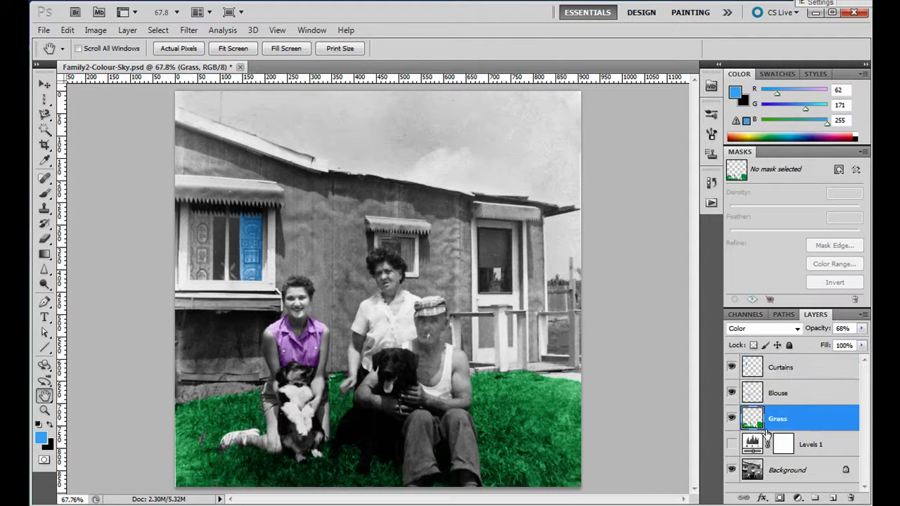
pyautogui.click(45, 160)
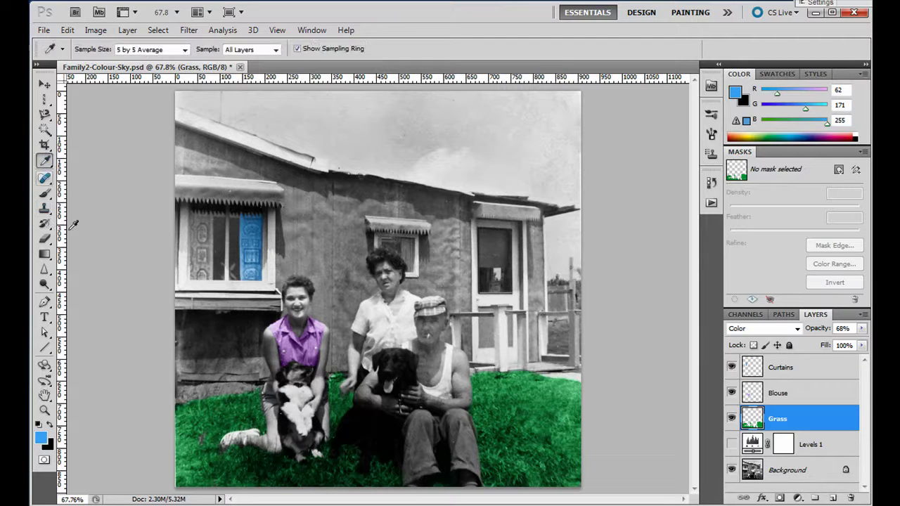
pyautogui.click(539, 393)
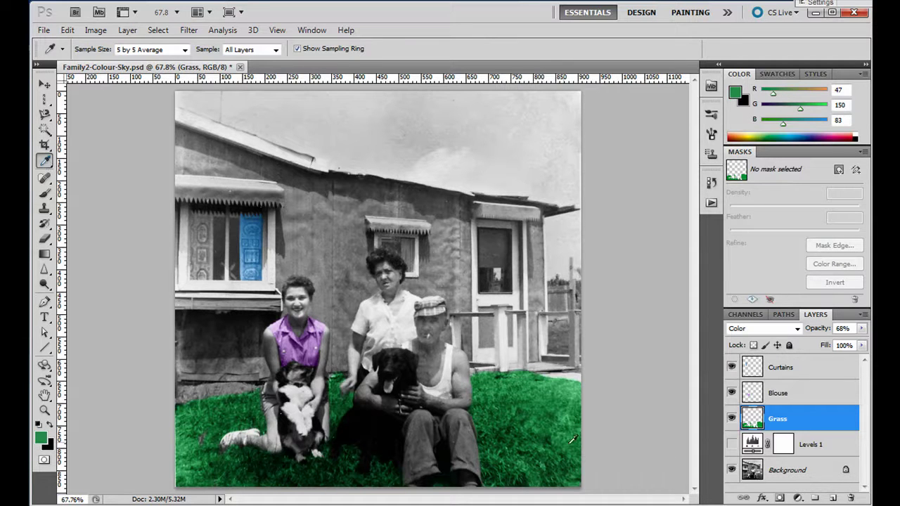
pyautogui.click(528, 457)
pyautogui.click(44, 193)
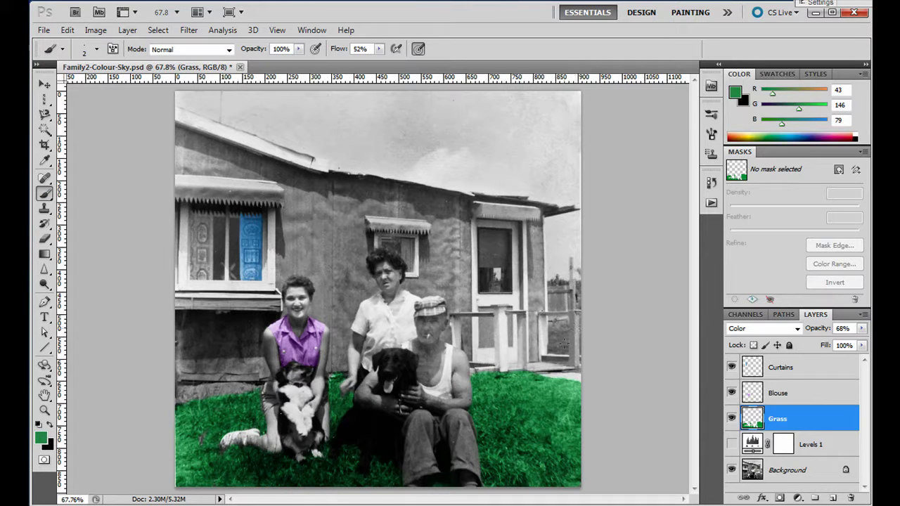